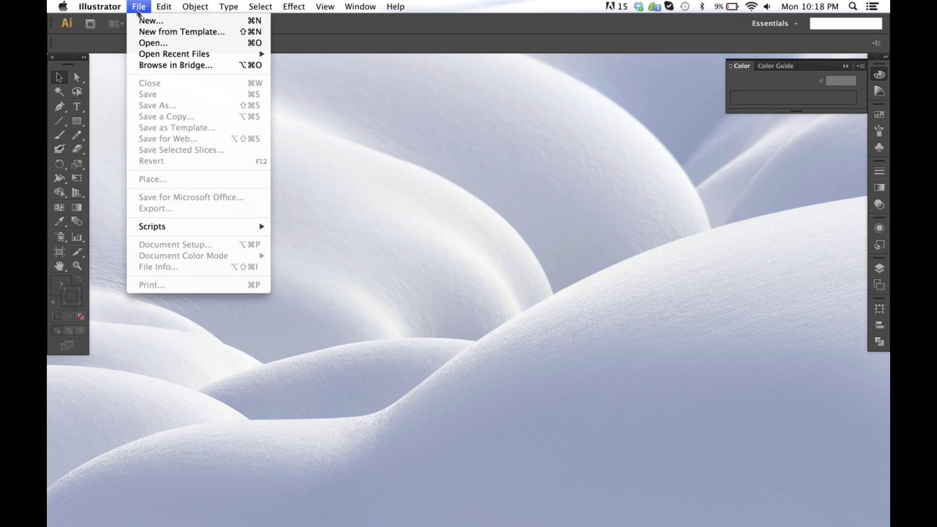
Step: Create a new document with the Web profile and a size of 640 x 480
{"action": "left_click", "coordinate": [147, 22]}
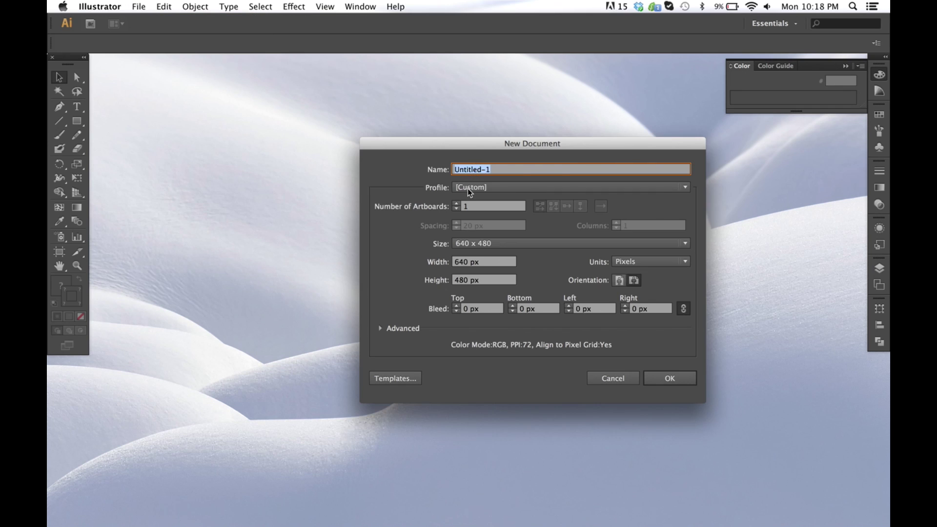
{"action": "left_click", "coordinate": [467, 188]}
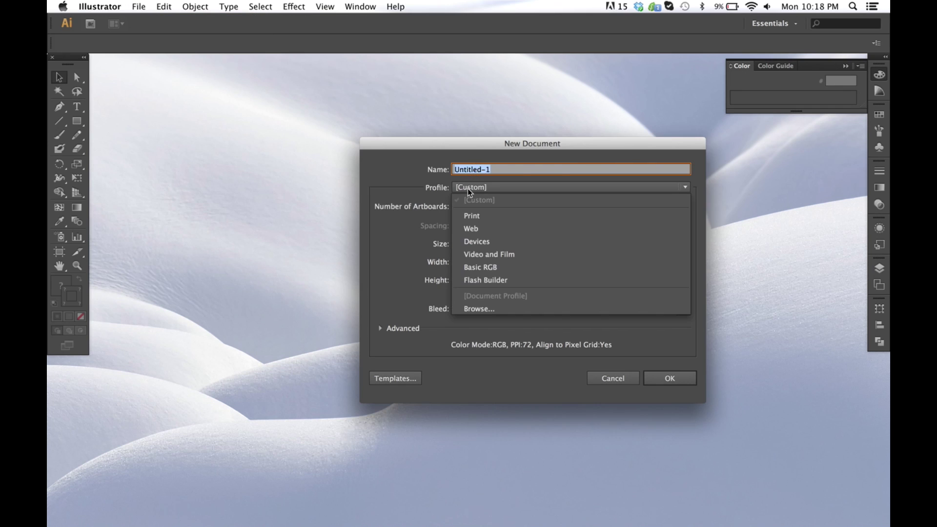
{"action": "left_click", "coordinate": [477, 229]}
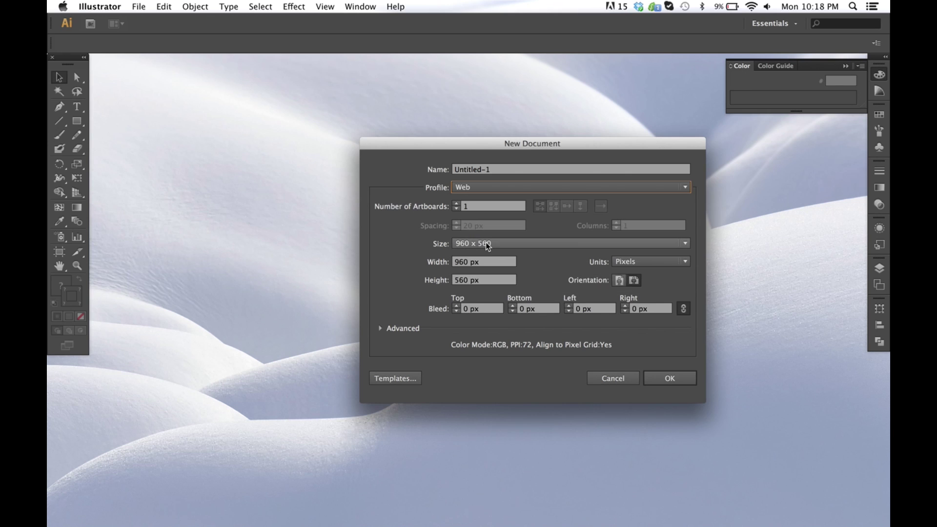
{"action": "left_click", "coordinate": [488, 245]}
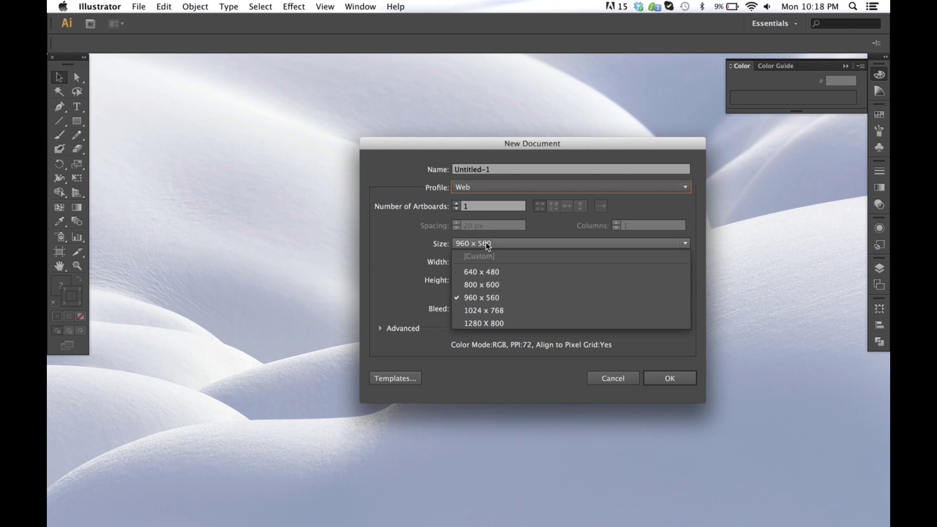
{"action": "left_click", "coordinate": [493, 274]}
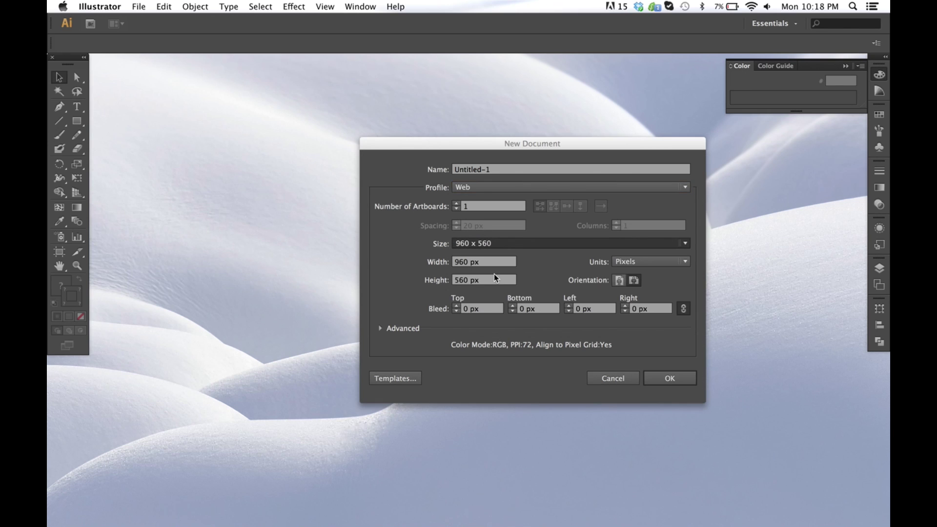
{"action": "left_click", "coordinate": [664, 379]}
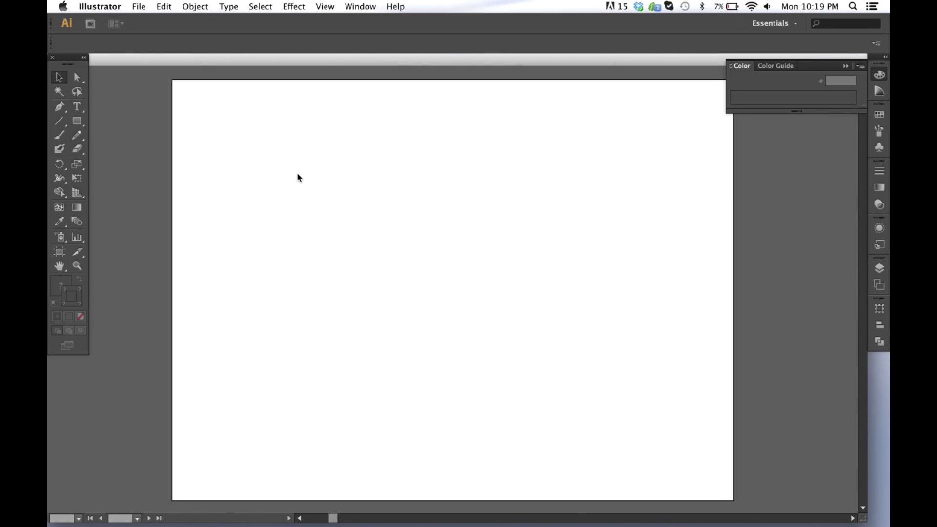
Step: Draw a 100 x 100 px rounded rectangle with a 20 px corner radius in the upper-left part of the artboard
{"action": "left_click", "coordinate": [77, 122]}
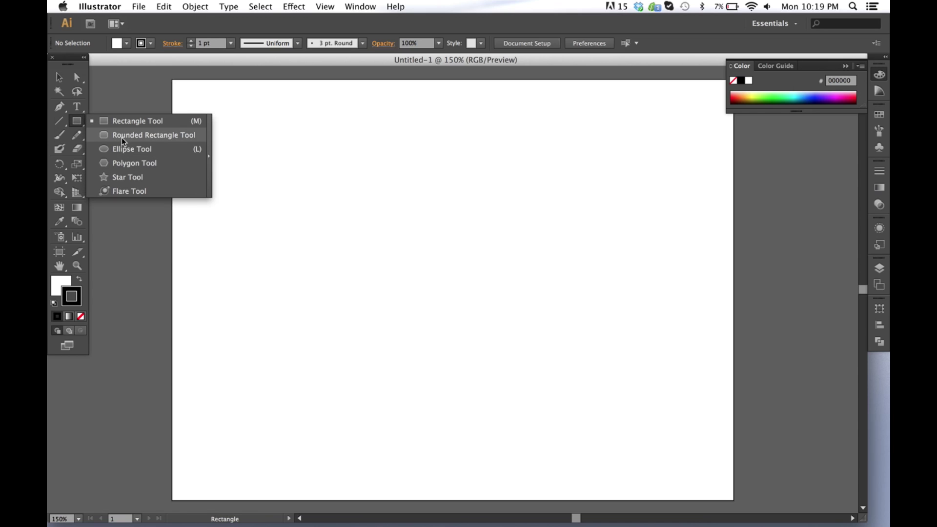
{"action": "left_click", "coordinate": [122, 138]}
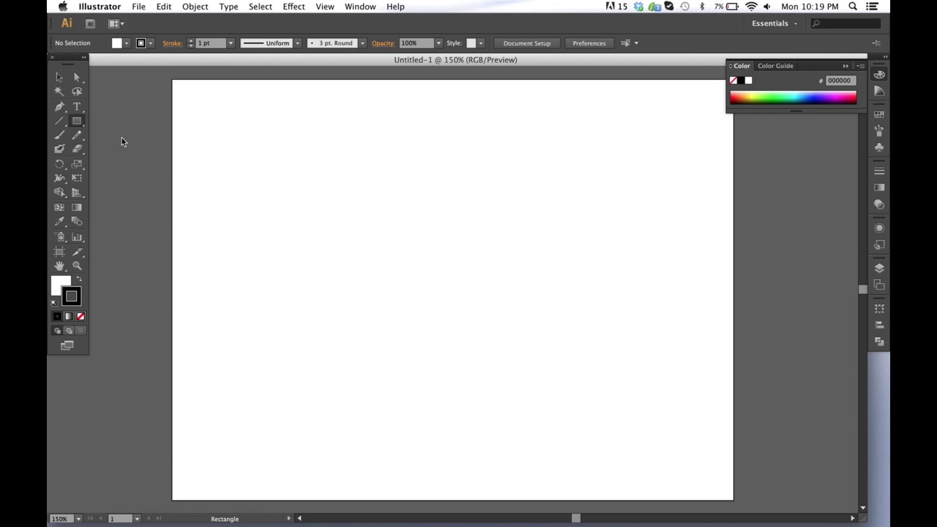
{"action": "left_click", "coordinate": [306, 189]}
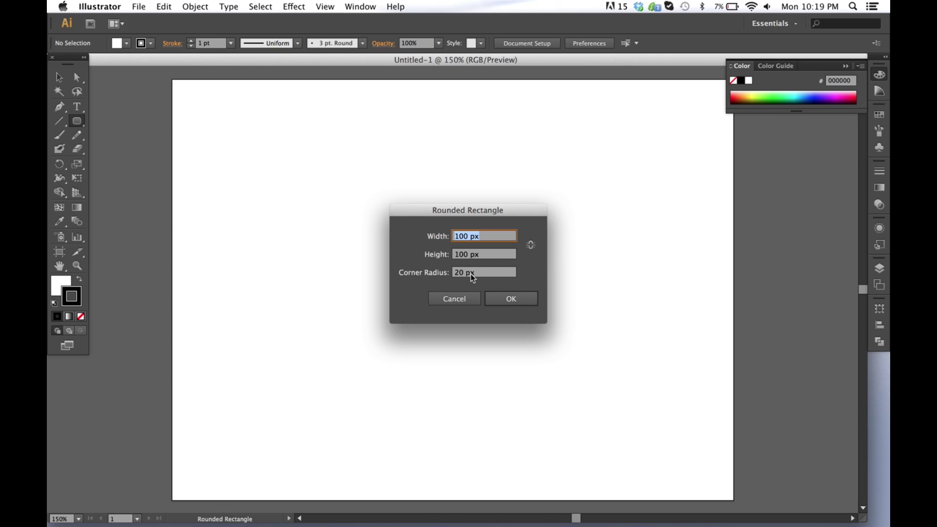
{"action": "left_click", "coordinate": [501, 298]}
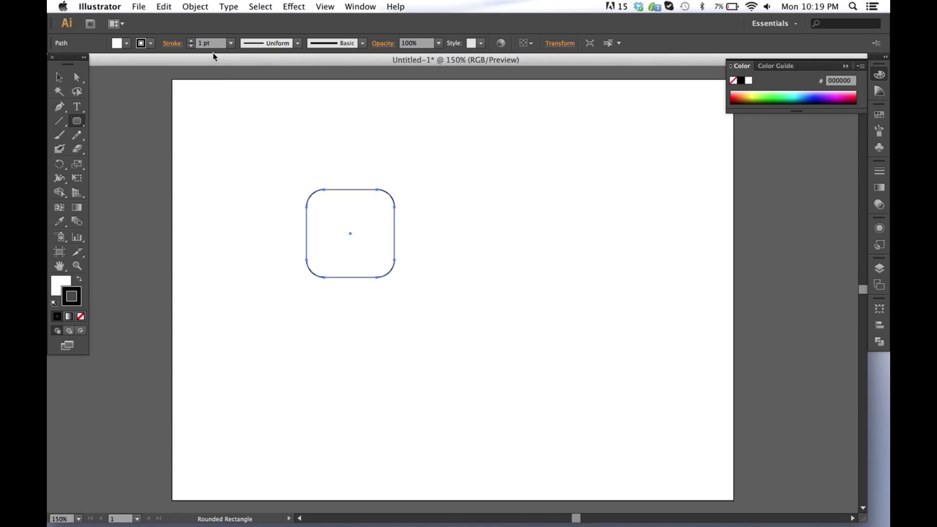
{"action": "key", "text": "super+Tab"}
{"action": "left_click", "coordinate": [259, 61]}
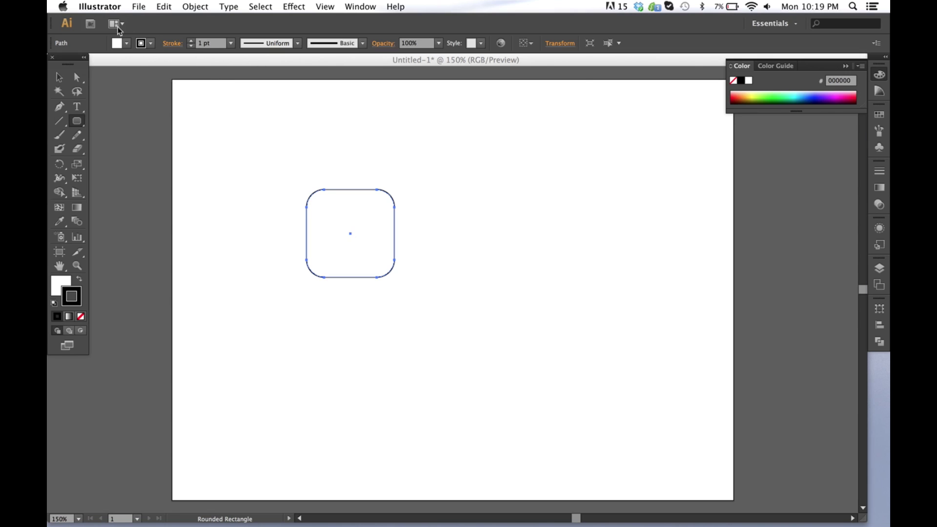
{"action": "left_click", "coordinate": [125, 45]}
{"action": "key", "text": "Escape"}
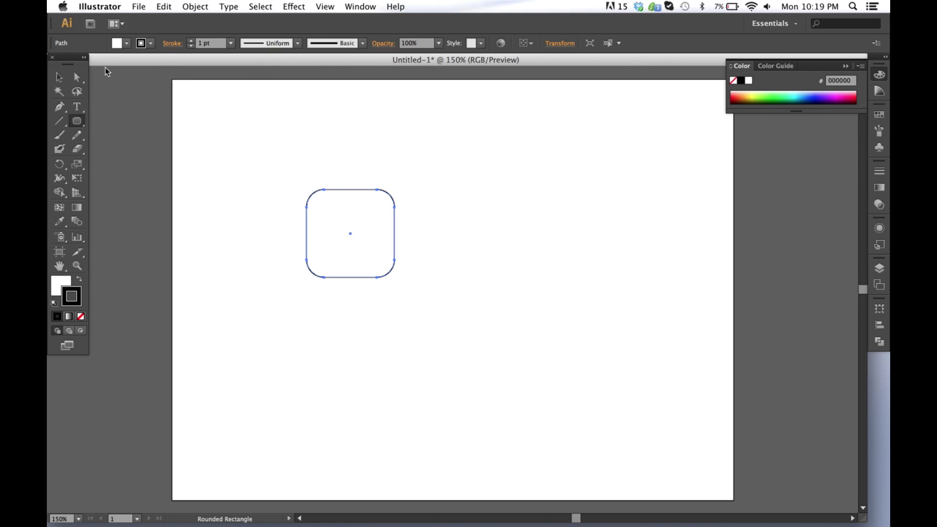
{"action": "key", "text": "super+Tab"}
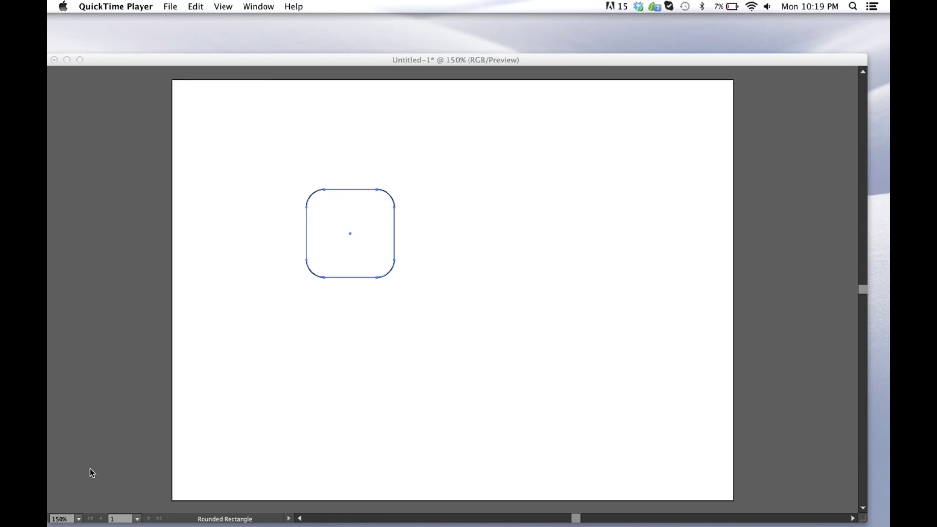
{"action": "left_click", "coordinate": [200, 65]}
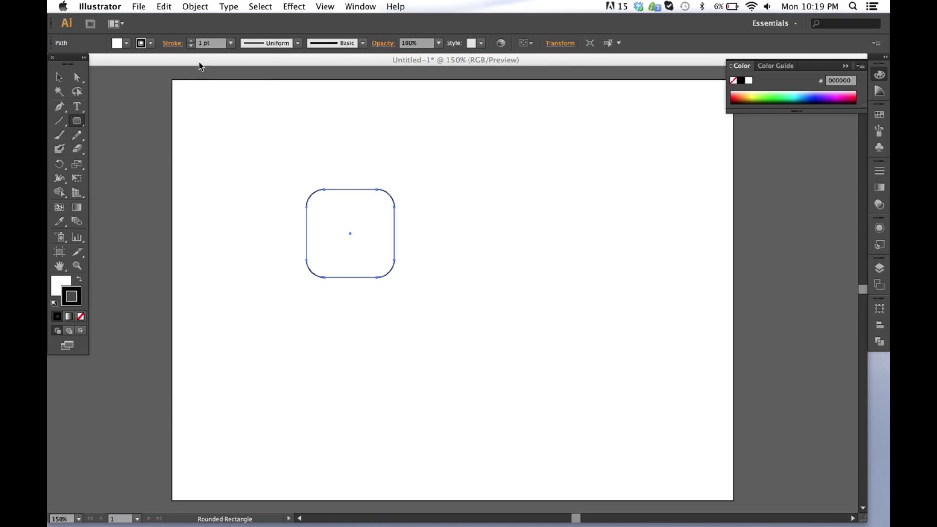
Step: Open the Pastels gradient swatch library and place it beside the tools, clear of the rounded rectangle
{"action": "left_click", "coordinate": [126, 43]}
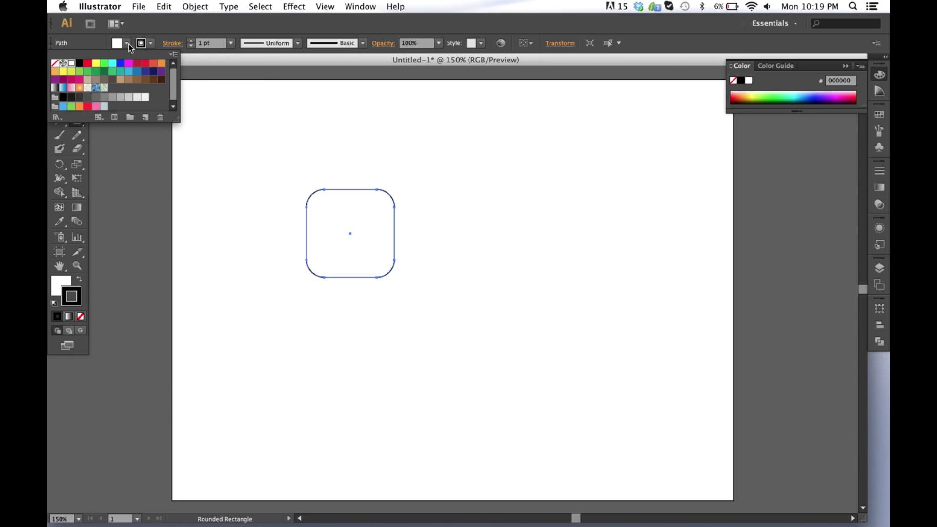
{"action": "left_click", "coordinate": [57, 117]}
{"action": "left_click", "coordinate": [60, 117]}
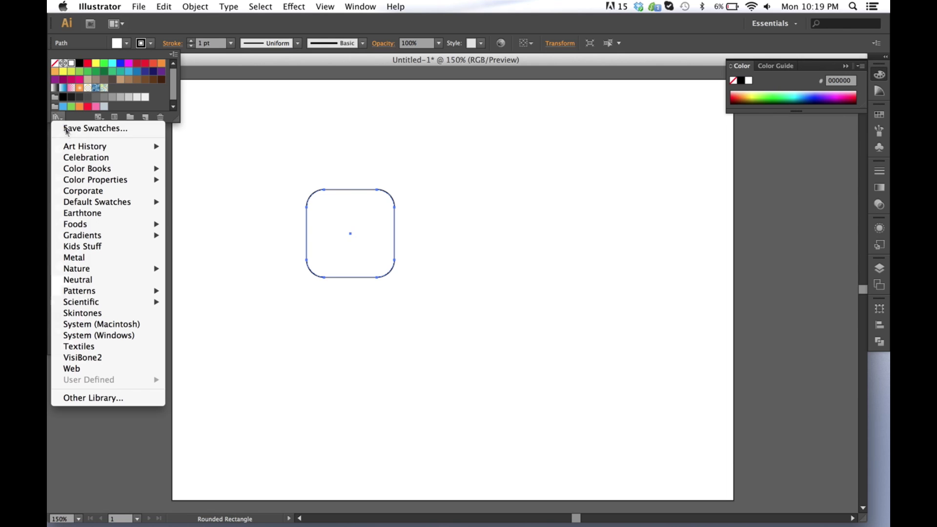
{"action": "mouse_move", "coordinate": [118, 240]}
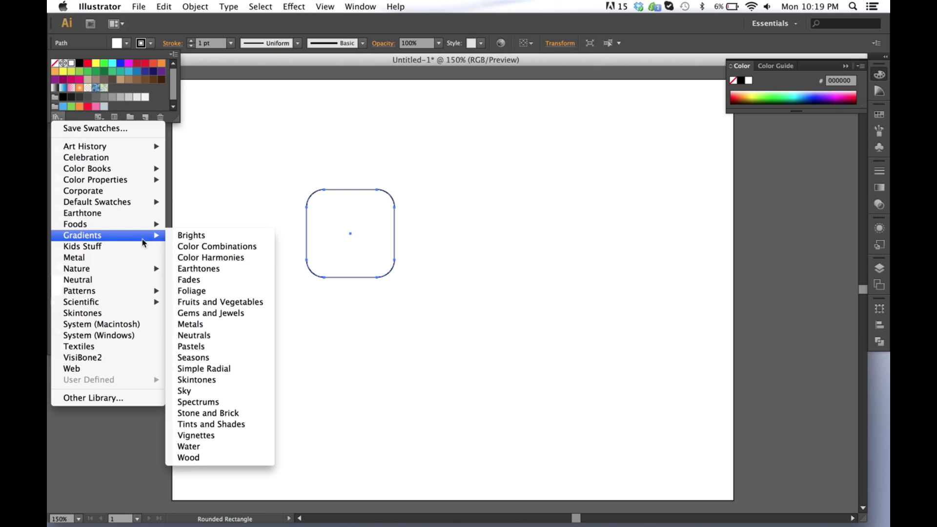
{"action": "left_click", "coordinate": [211, 346]}
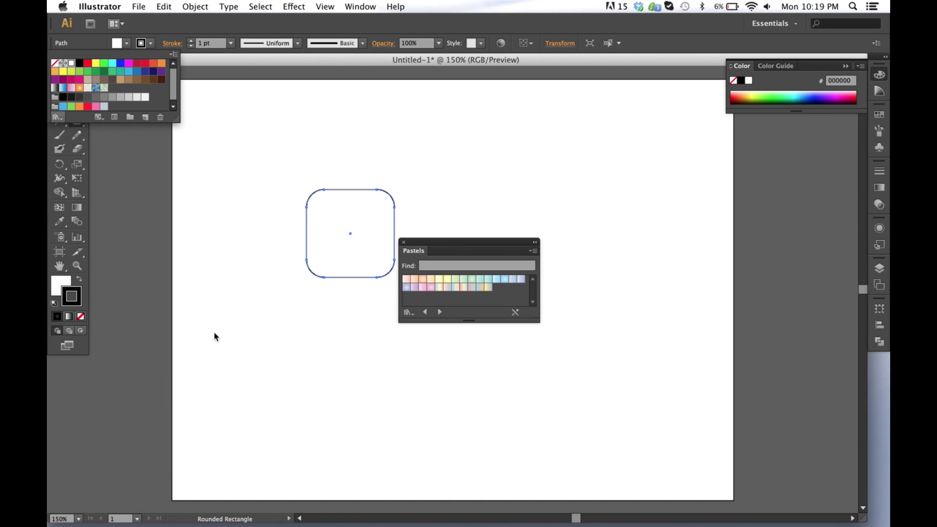
{"action": "left_click", "coordinate": [365, 233]}
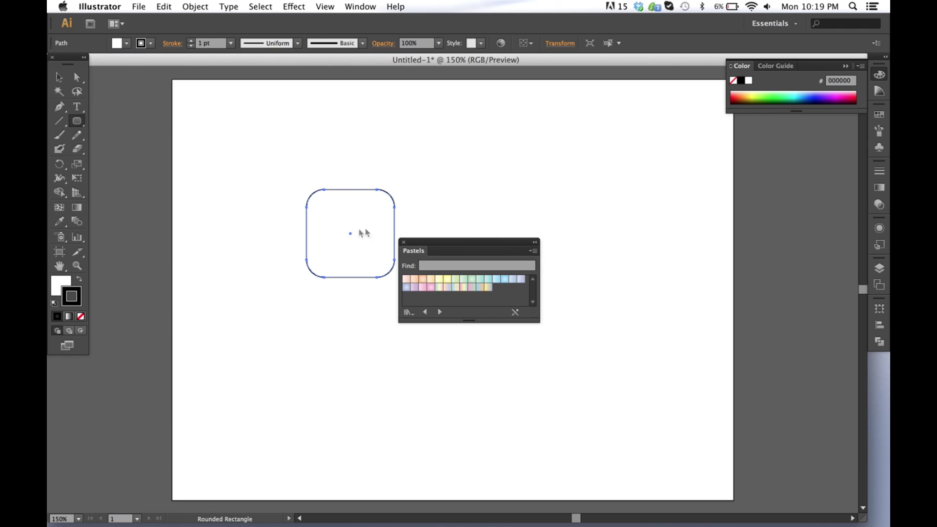
{"action": "left_click_drag", "start_coordinate": [452, 246], "coordinate": [163, 278]}
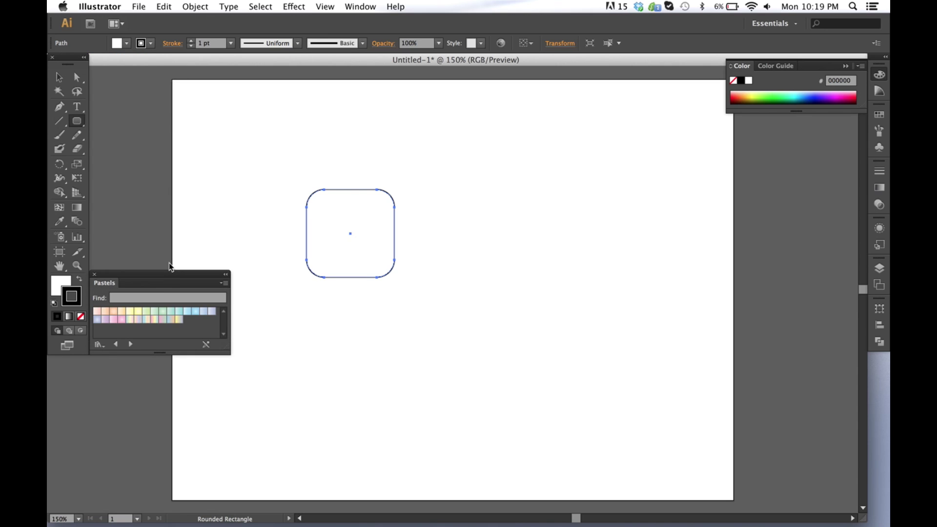
Step: Fill the rounded rectangle with the light orange linear gradient, the second swatch in the Pastels library
{"action": "left_click", "coordinate": [62, 284]}
{"action": "left_click", "coordinate": [113, 313]}
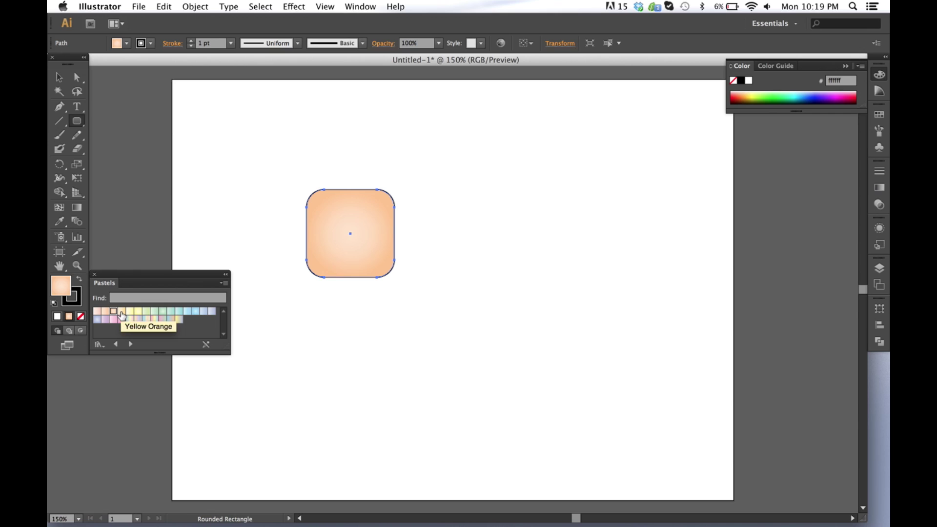
{"action": "left_click", "coordinate": [121, 314]}
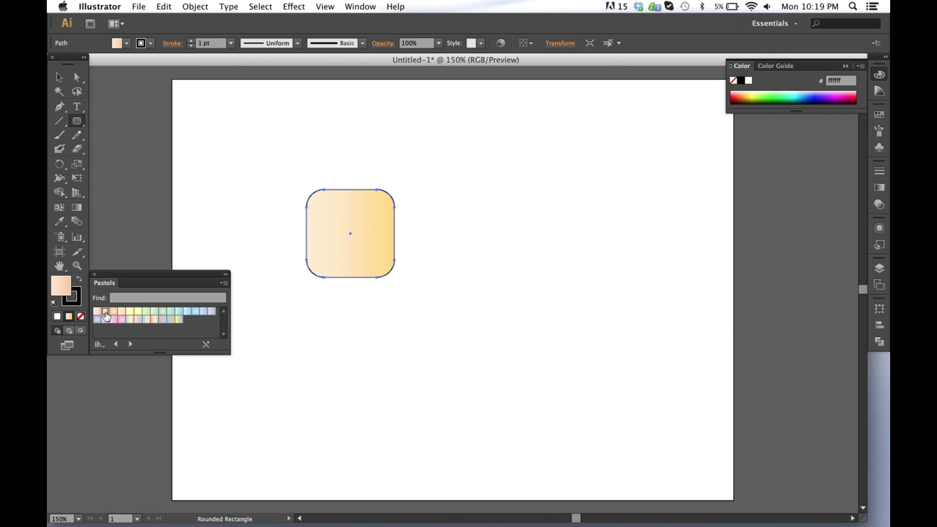
{"action": "left_click", "coordinate": [106, 314]}
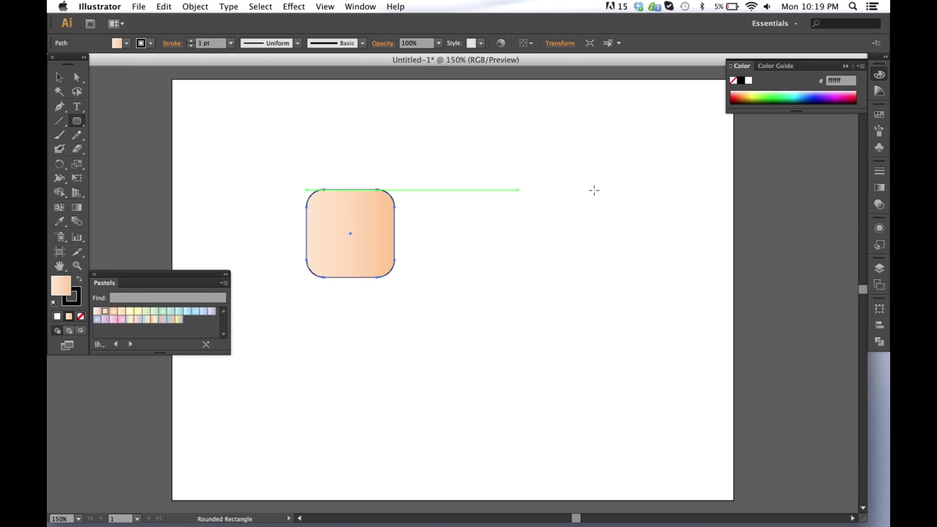
Step: Set the angle of the rounded rectangle's linear gradient to 90°
{"action": "left_click", "coordinate": [879, 189]}
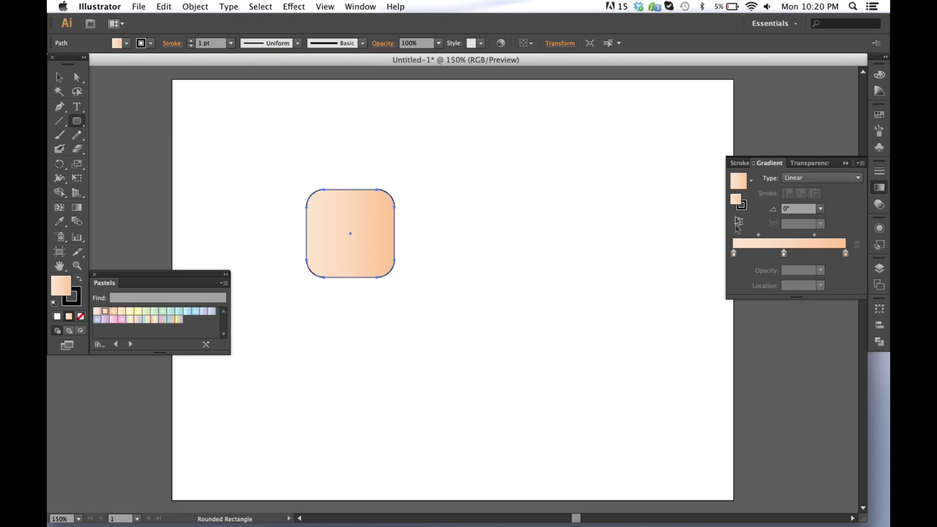
{"action": "left_click", "coordinate": [795, 209]}
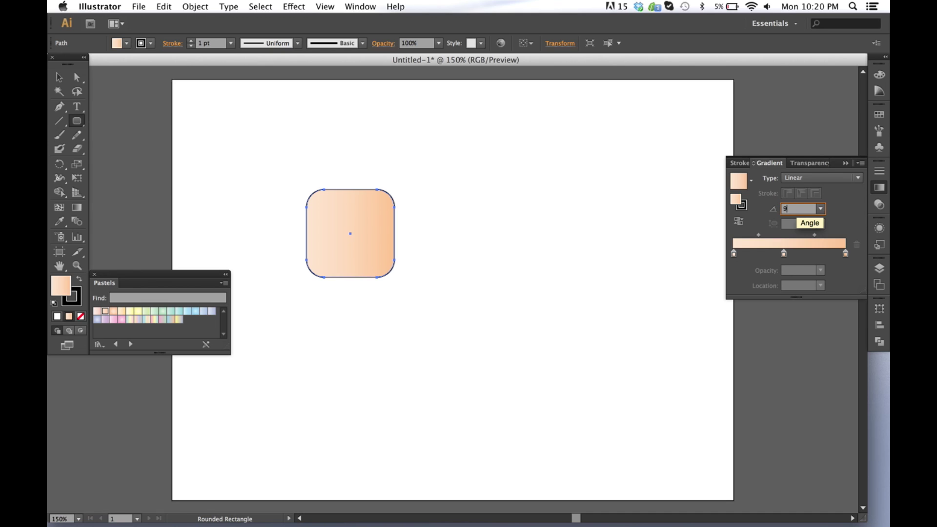
{"action": "type", "text": "90"}
{"action": "key", "text": "Return"}
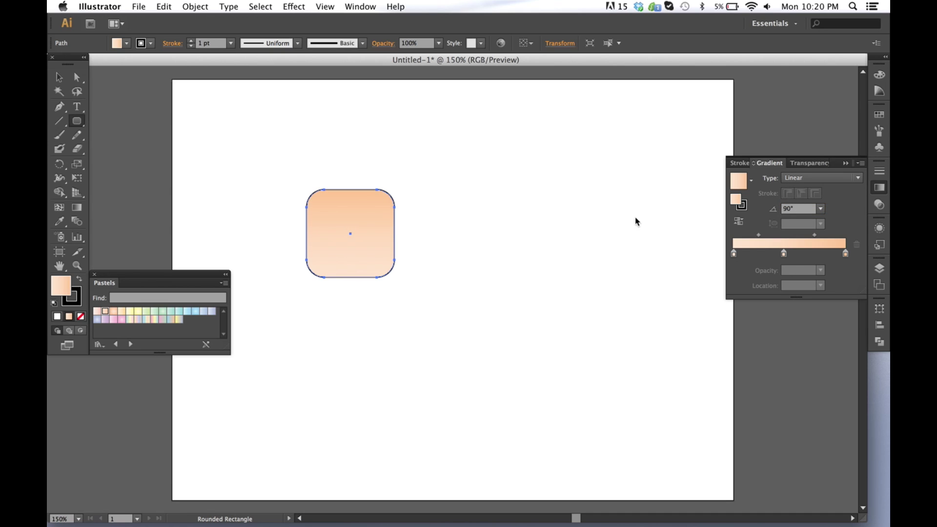
Step: Remove the stroke from the rounded rectangle by setting it to None
{"action": "left_click", "coordinate": [59, 76]}
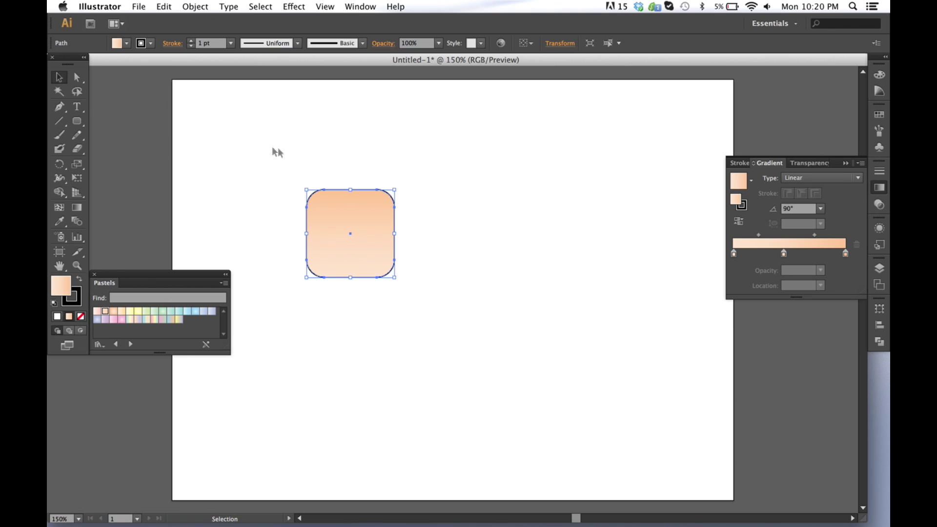
{"action": "left_click", "coordinate": [151, 44]}
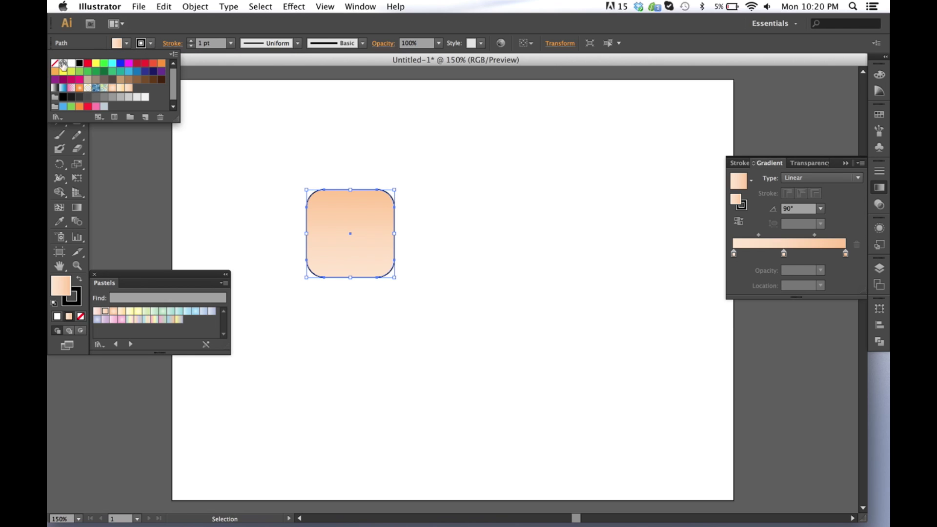
{"action": "left_click", "coordinate": [55, 64]}
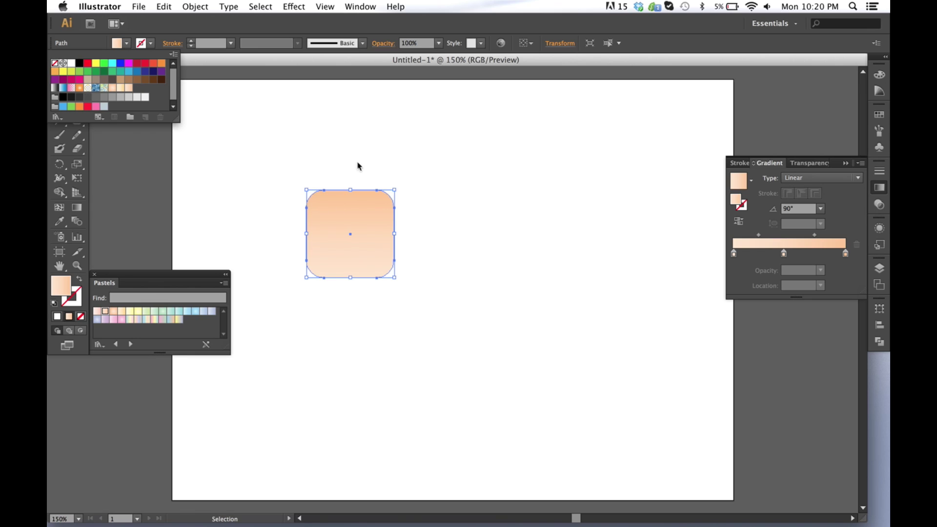
{"action": "left_click", "coordinate": [375, 220]}
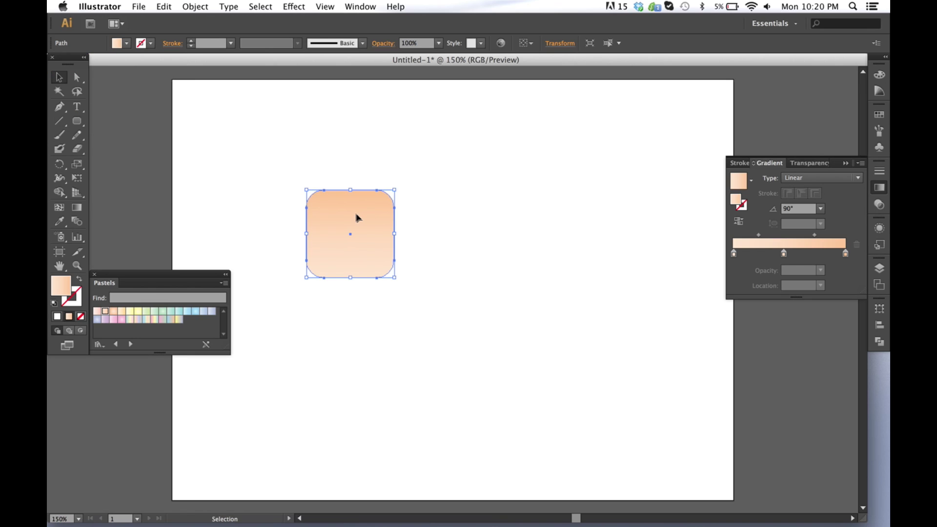
Step: Copy the selected rounded rectangle to the clipboard
{"action": "right_click", "coordinate": [359, 213]}
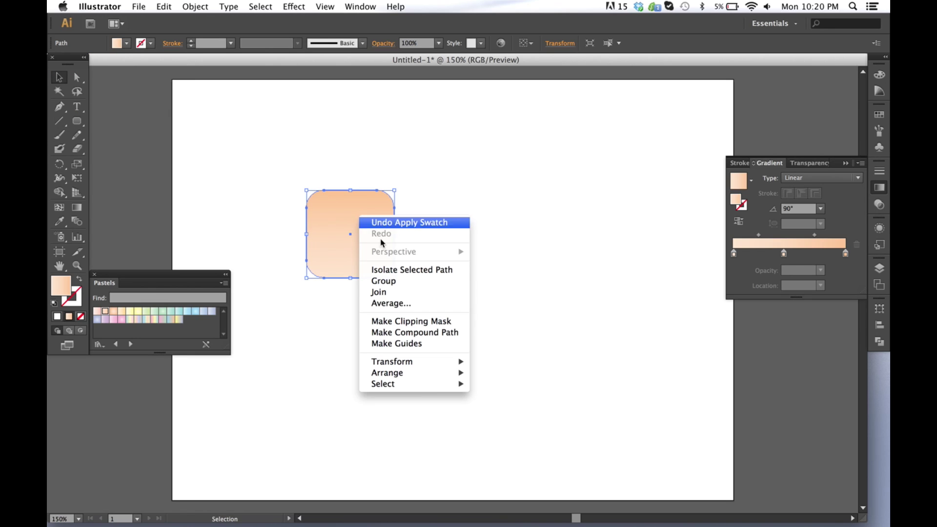
{"action": "left_click", "coordinate": [167, 9]}
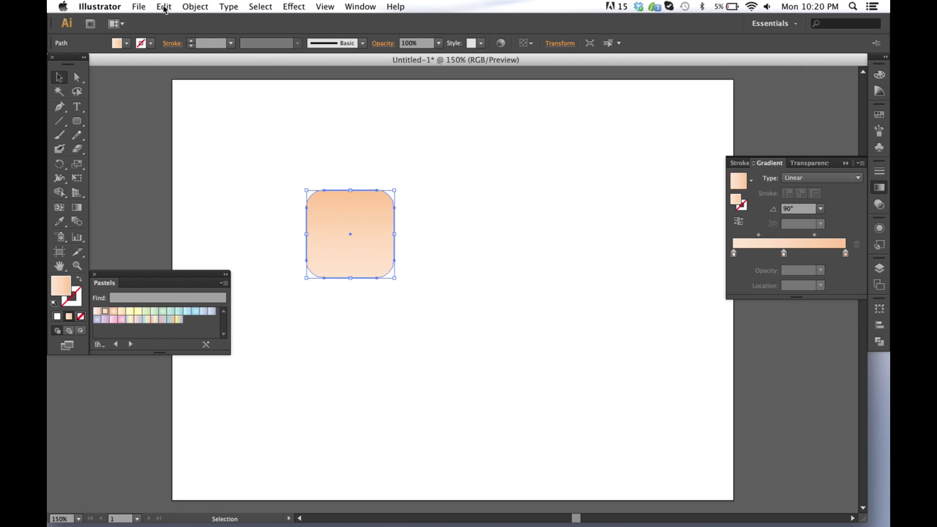
{"action": "left_click", "coordinate": [166, 9]}
{"action": "left_click", "coordinate": [180, 57]}
{"action": "left_click", "coordinate": [162, 8]}
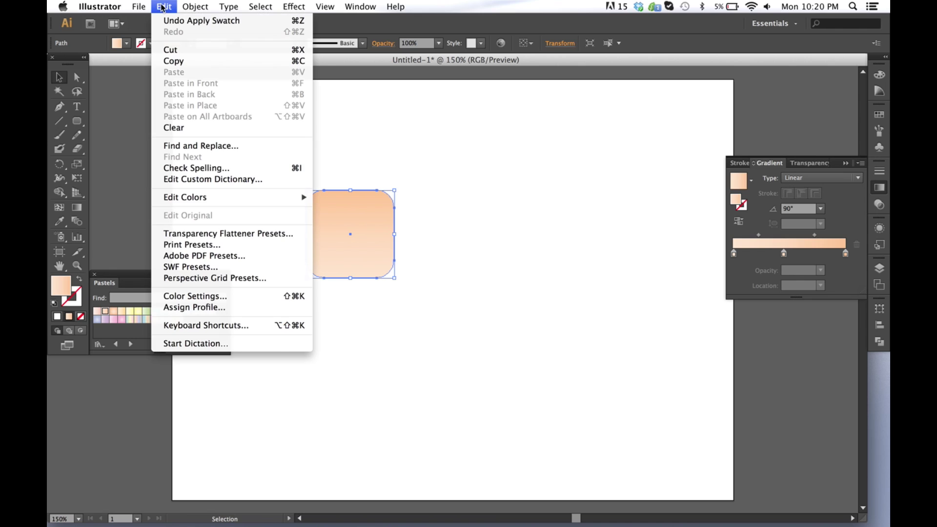
{"action": "left_click", "coordinate": [180, 62]}
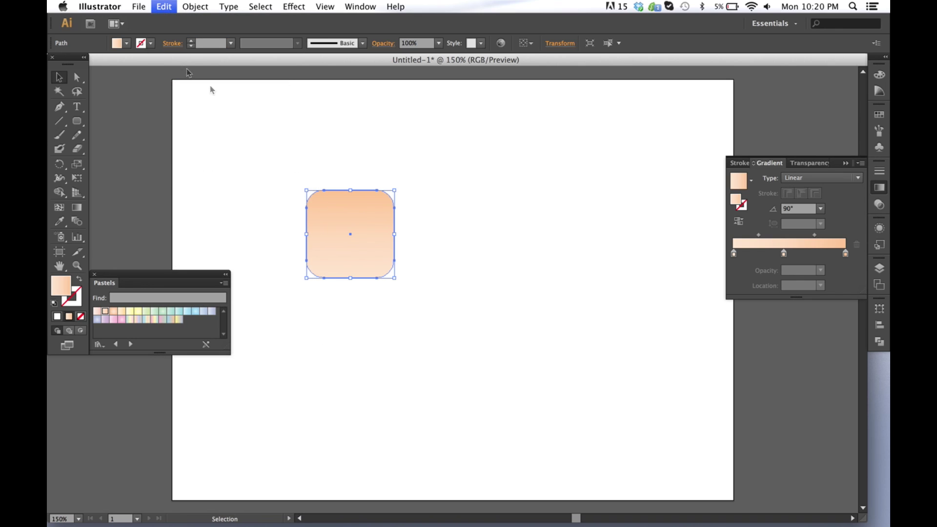
Step: Paste a copy of the rounded square and place it exactly on top of the original
{"action": "left_click", "coordinate": [348, 176]}
{"action": "right_click", "coordinate": [340, 172]}
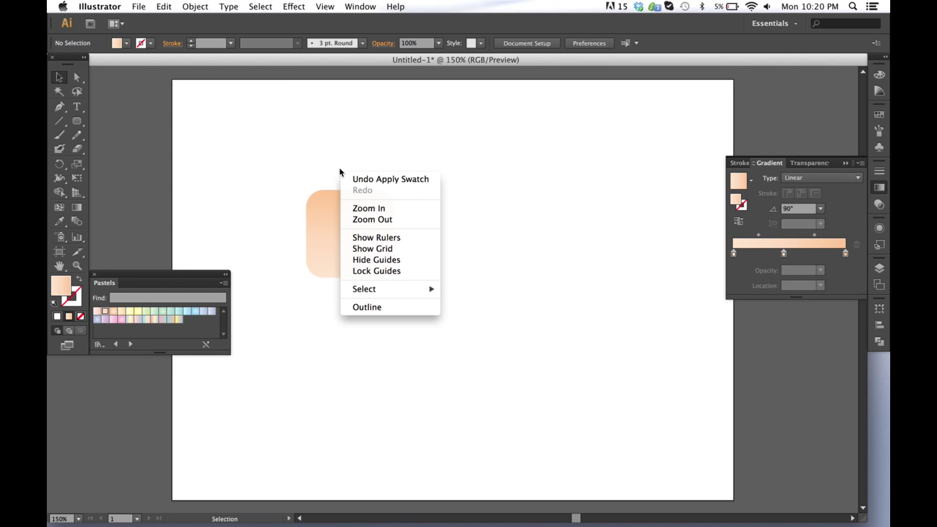
{"action": "left_click", "coordinate": [319, 162]}
{"action": "left_click", "coordinate": [164, 6]}
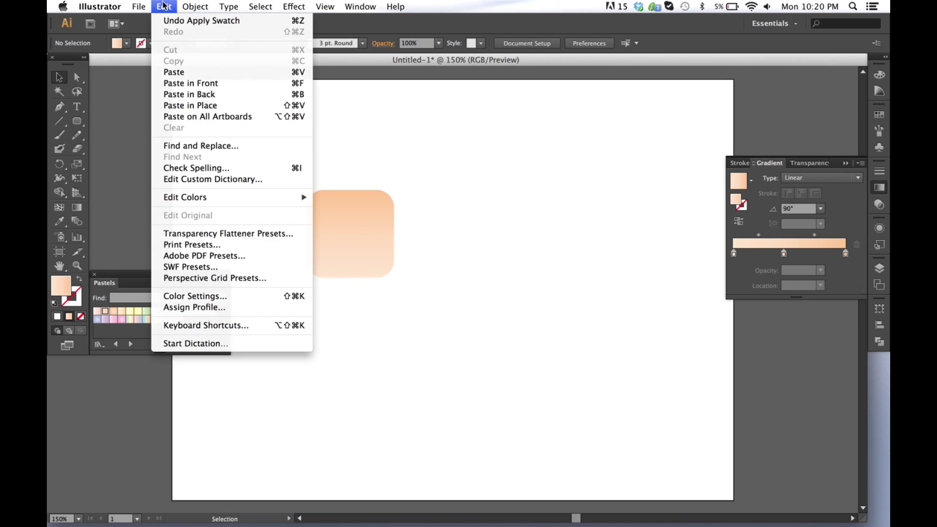
{"action": "left_click", "coordinate": [187, 72]}
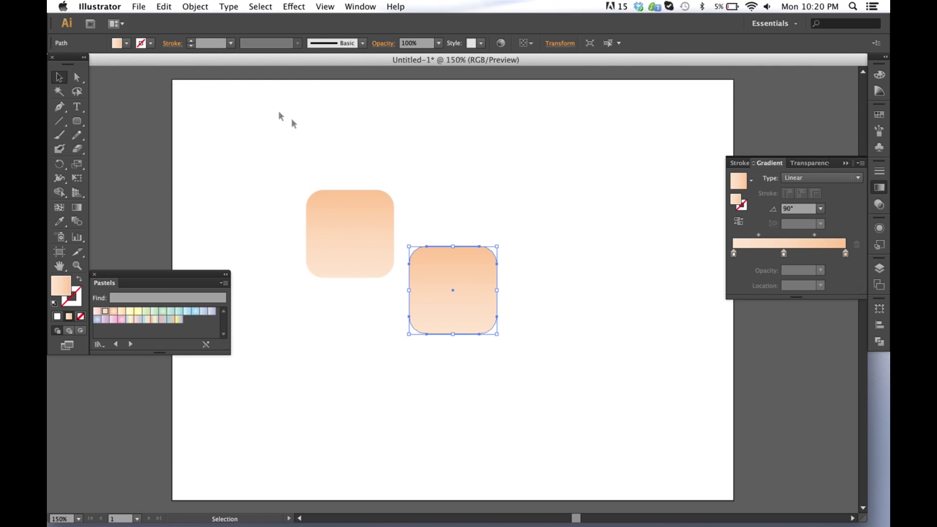
{"action": "left_click_drag", "start_coordinate": [436, 262], "coordinate": [334, 204]}
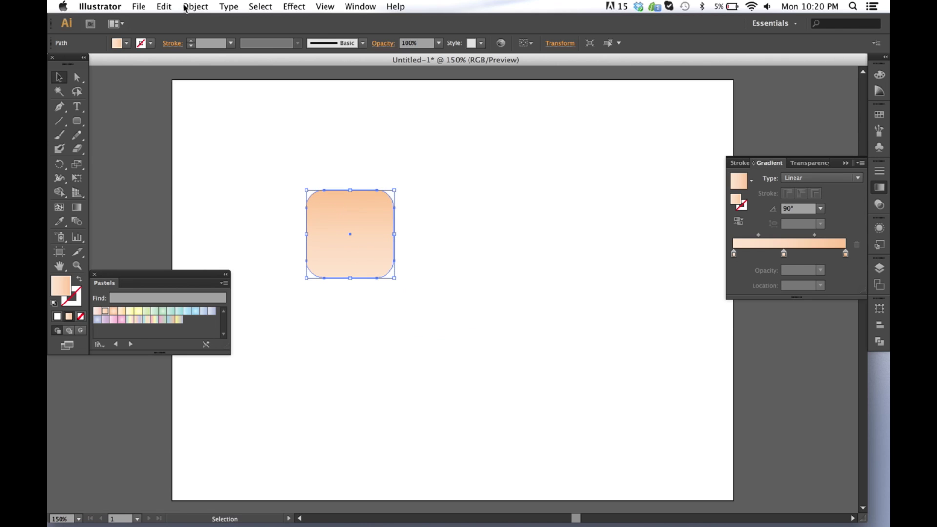
Step: Scale the pasted rounded square up uniformly with Preview on, so it extends slightly beyond the original on all sides
{"action": "left_click", "coordinate": [186, 6]}
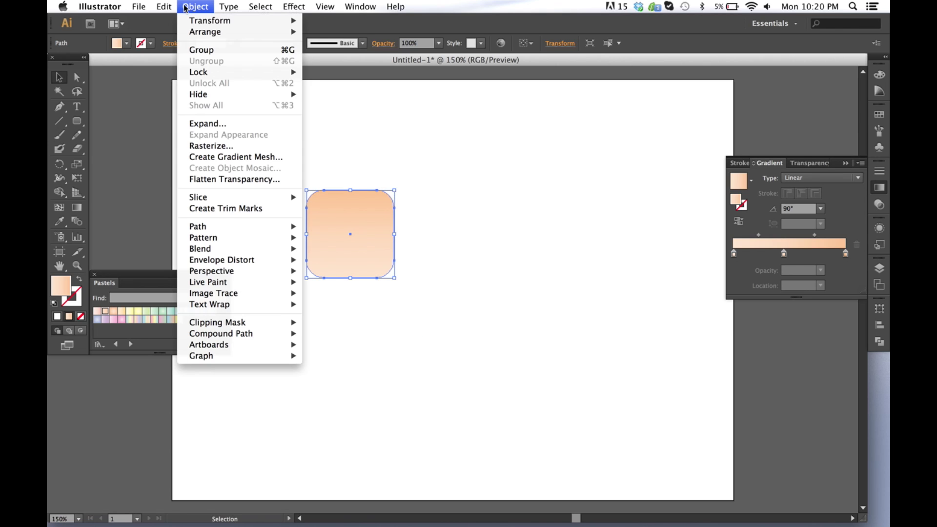
{"action": "mouse_move", "coordinate": [226, 21]}
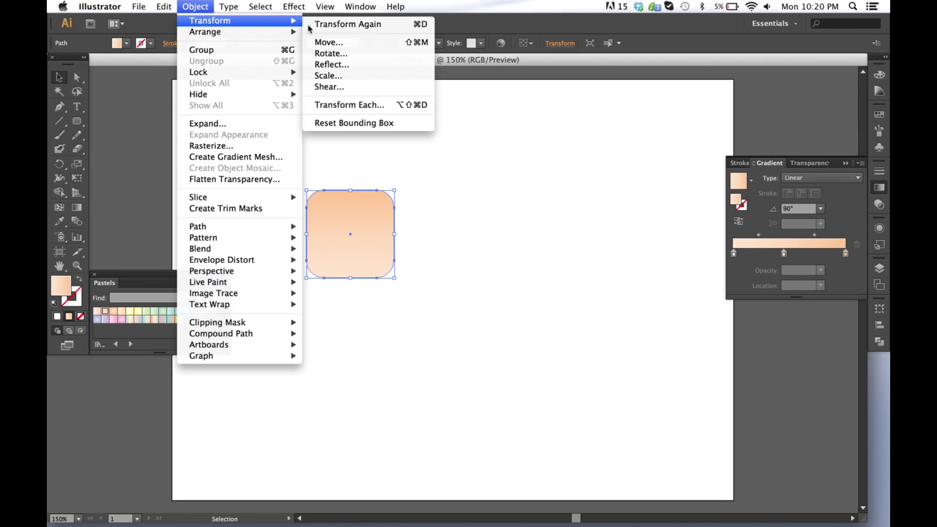
{"action": "left_click", "coordinate": [342, 77]}
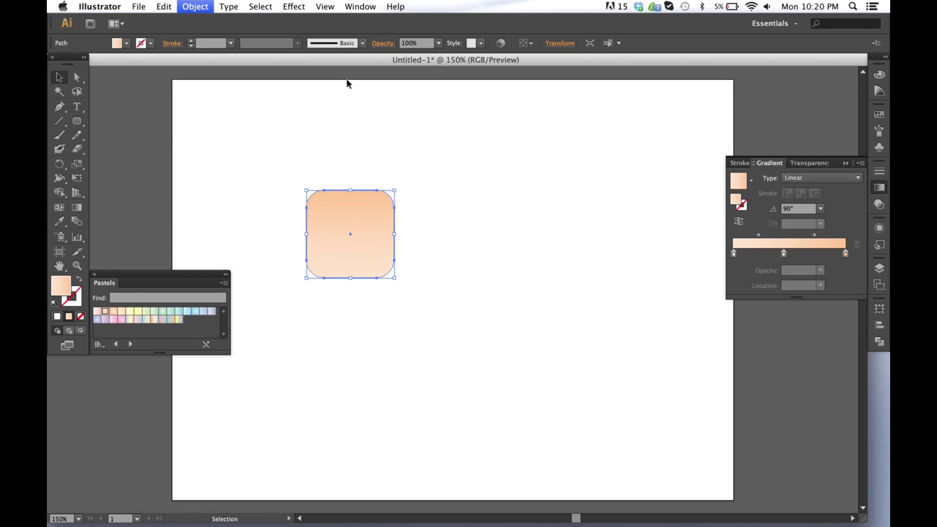
{"action": "left_click_drag", "start_coordinate": [446, 158], "coordinate": [520, 156]}
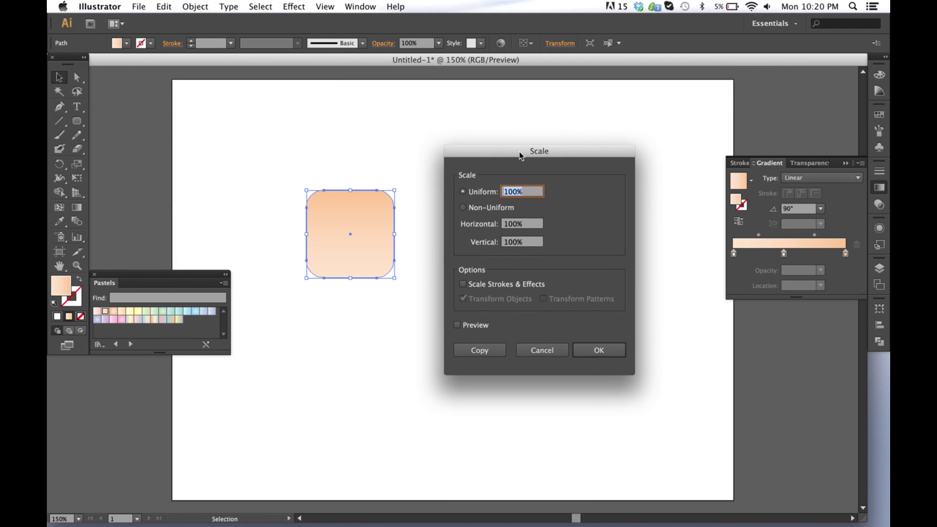
{"action": "left_click", "coordinate": [457, 325]}
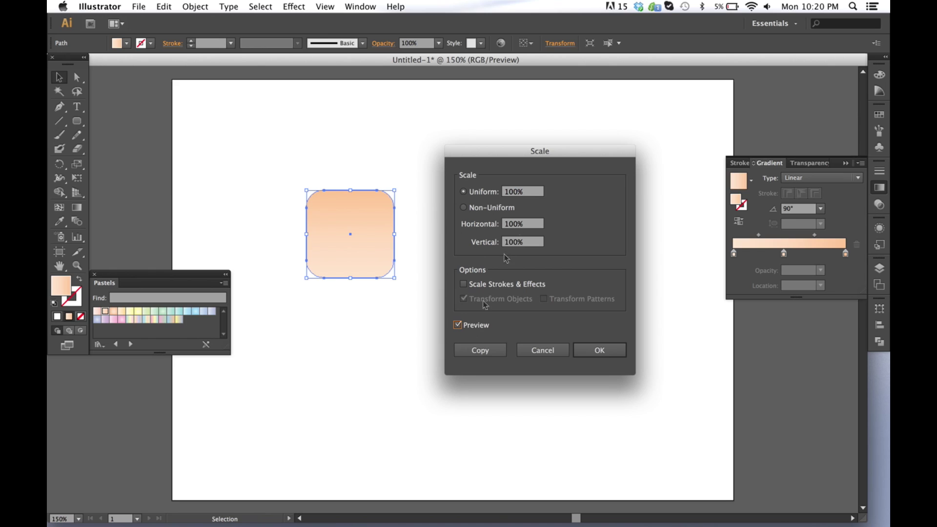
{"action": "left_click", "coordinate": [511, 194]}
{"action": "left_click", "coordinate": [507, 192]}
{"action": "key", "text": "Delete"}
{"action": "left_click", "coordinate": [613, 355]}
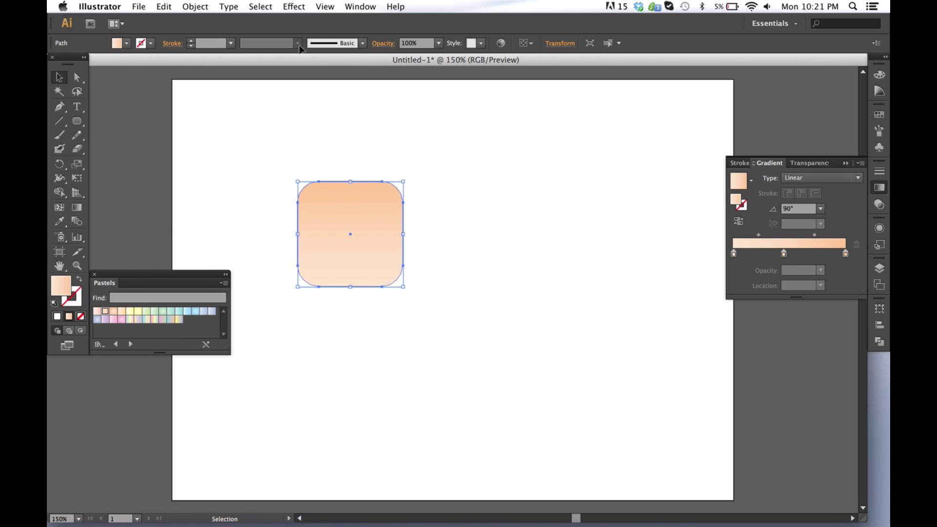
Step: Send the enlarged rounded square to the back, behind the original one
{"action": "left_click", "coordinate": [265, 8]}
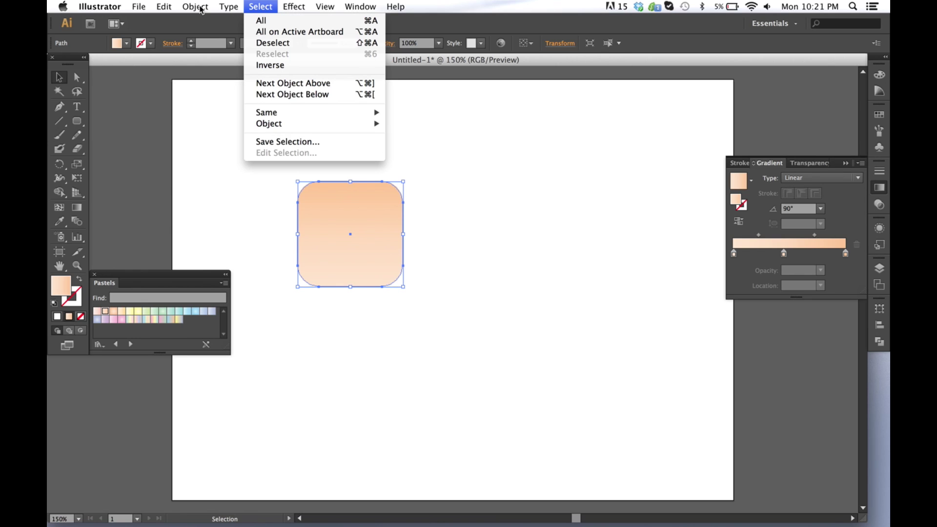
{"action": "mouse_move", "coordinate": [201, 10]}
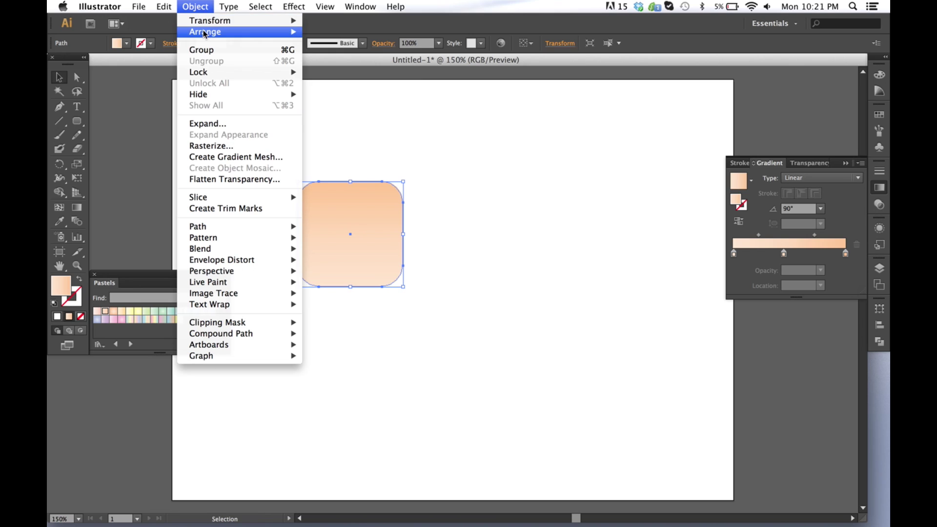
{"action": "mouse_move", "coordinate": [207, 32]}
{"action": "left_click", "coordinate": [344, 66]}
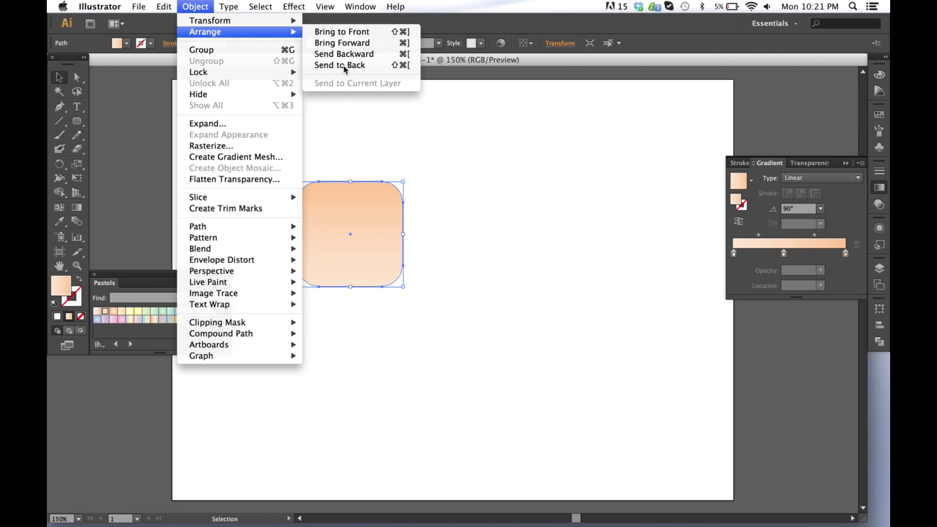
Step: Set the gradient angle of the larger rounded square at the back to 180°
{"action": "left_click", "coordinate": [384, 210]}
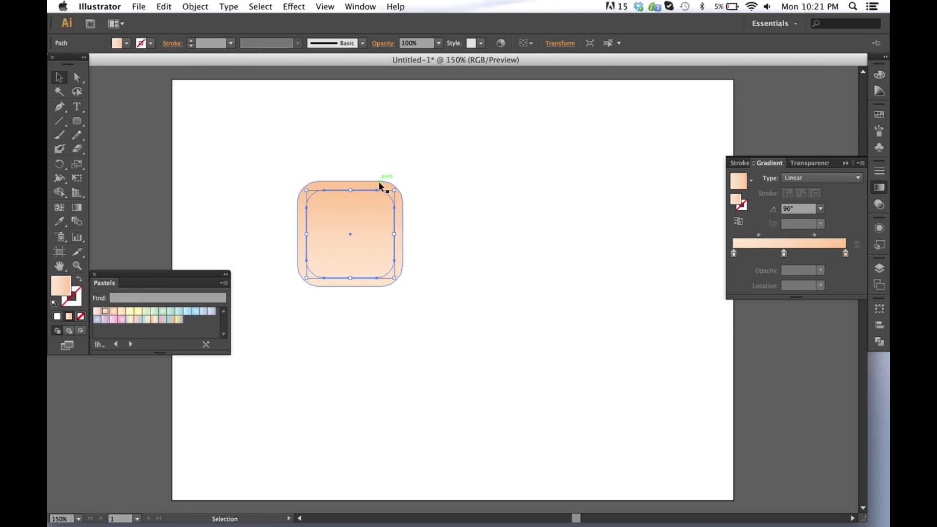
{"action": "left_click", "coordinate": [379, 183]}
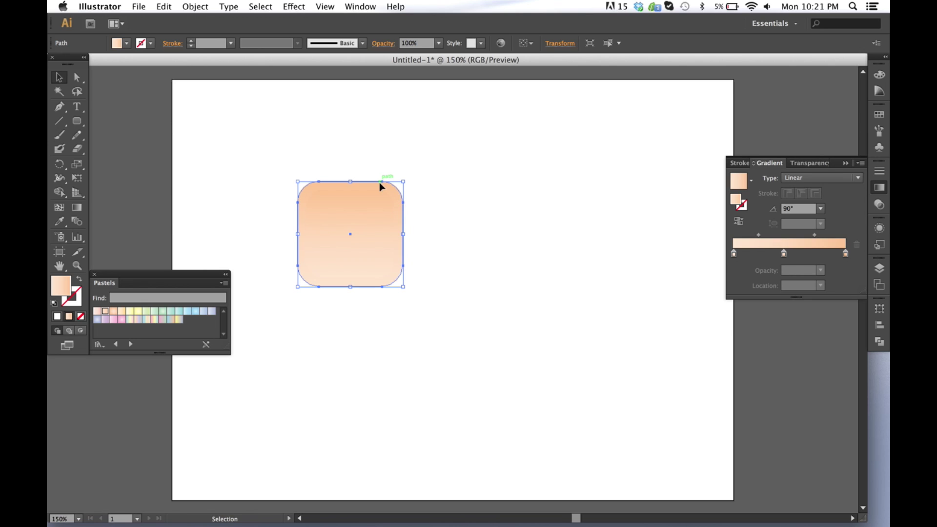
{"action": "left_click", "coordinate": [795, 213]}
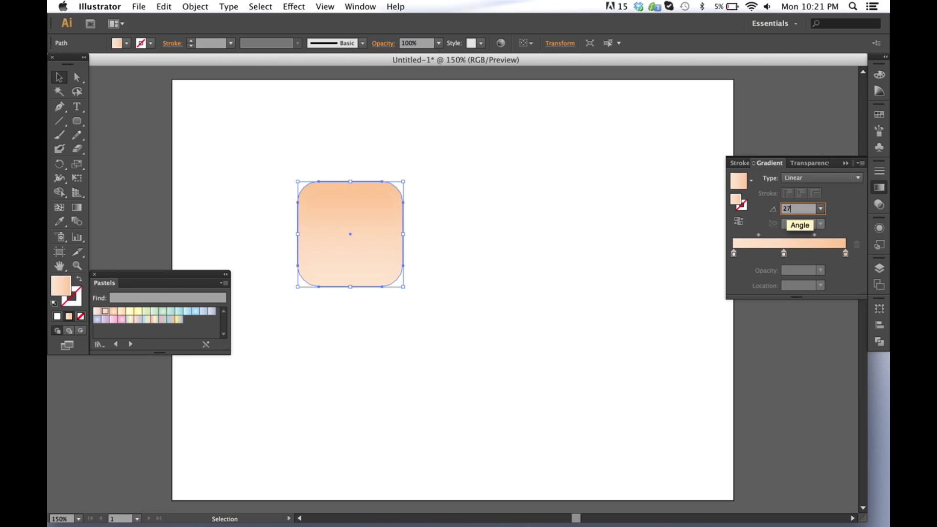
{"action": "key", "text": "Return"}
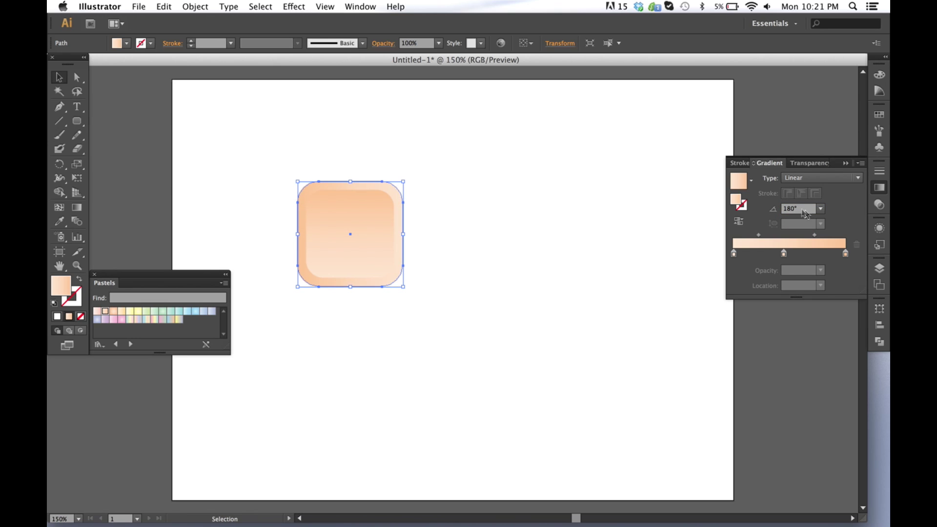
Step: Set the gradient angle of the larger rounded square at the back to -90° and deselect it
{"action": "left_click", "coordinate": [567, 246]}
{"action": "left_click", "coordinate": [392, 192]}
{"action": "left_click", "coordinate": [793, 209]}
{"action": "type", "text": "-90"}
{"action": "key", "text": "Return"}
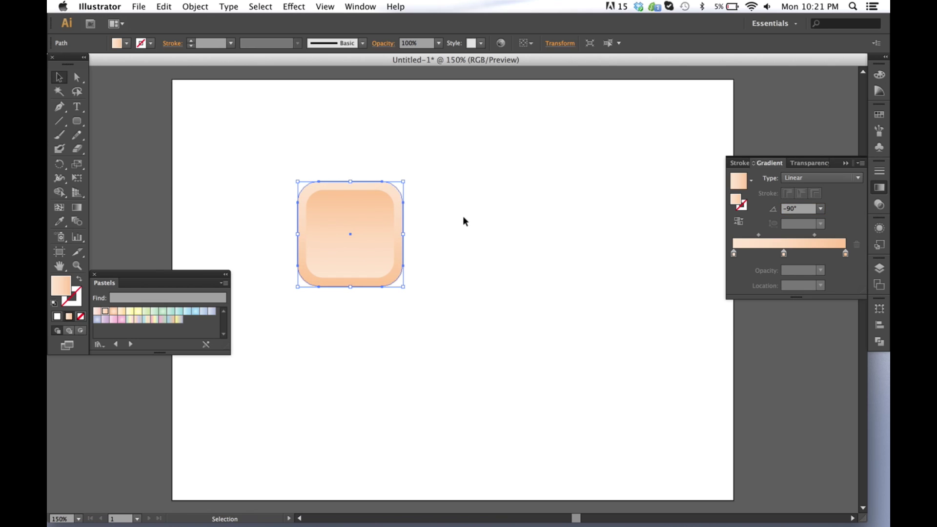
{"action": "left_click", "coordinate": [462, 214]}
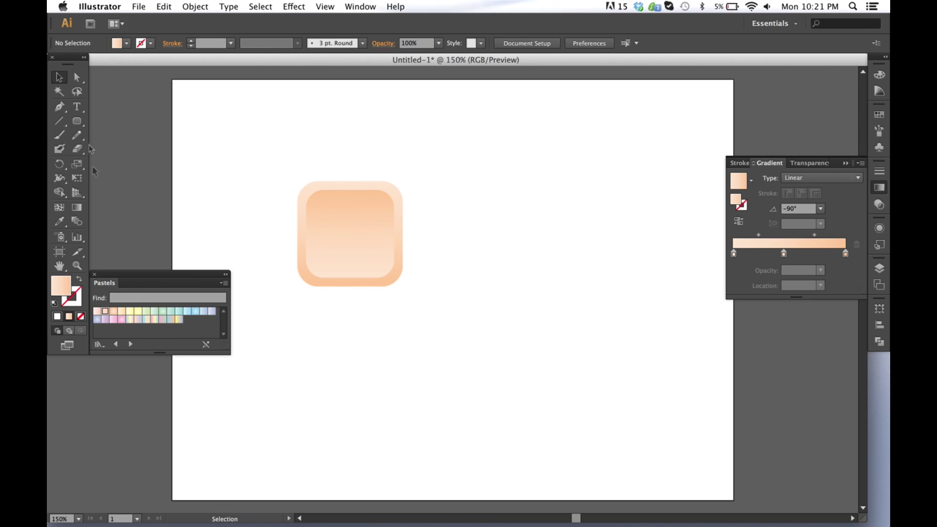
Step: Set the Rounded Rectangle tool's corner radius to 80 px with a trial 100 x 100 px shape, and undo that shape
{"action": "mouse_move", "coordinate": [77, 124]}
{"action": "left_mouse_down"}
{"action": "mouse_move", "coordinate": [115, 131]}
{"action": "mouse_move", "coordinate": [128, 151]}
{"action": "mouse_move", "coordinate": [80, 122]}
{"action": "left_mouse_up"}
{"action": "key", "text": "l"}
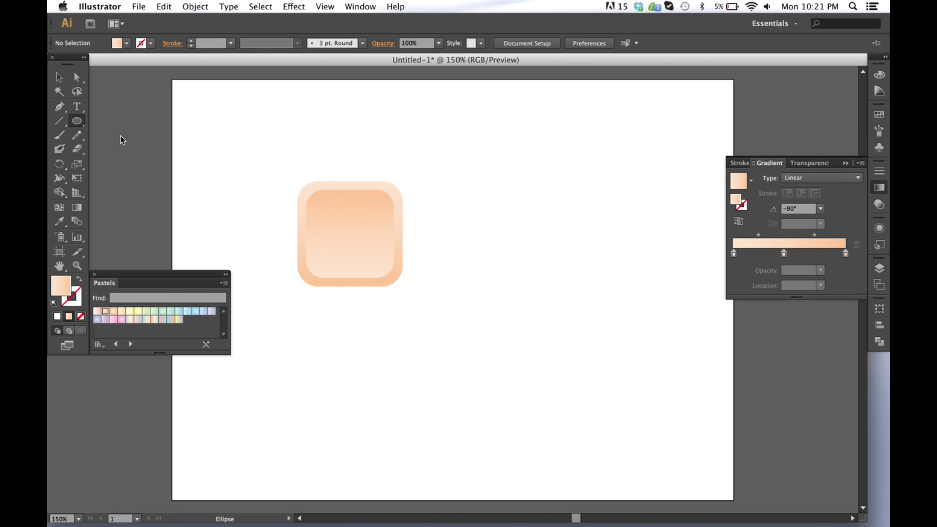
{"action": "left_click_drag", "start_coordinate": [80, 123], "coordinate": [118, 136]}
{"action": "left_click", "coordinate": [473, 185]}
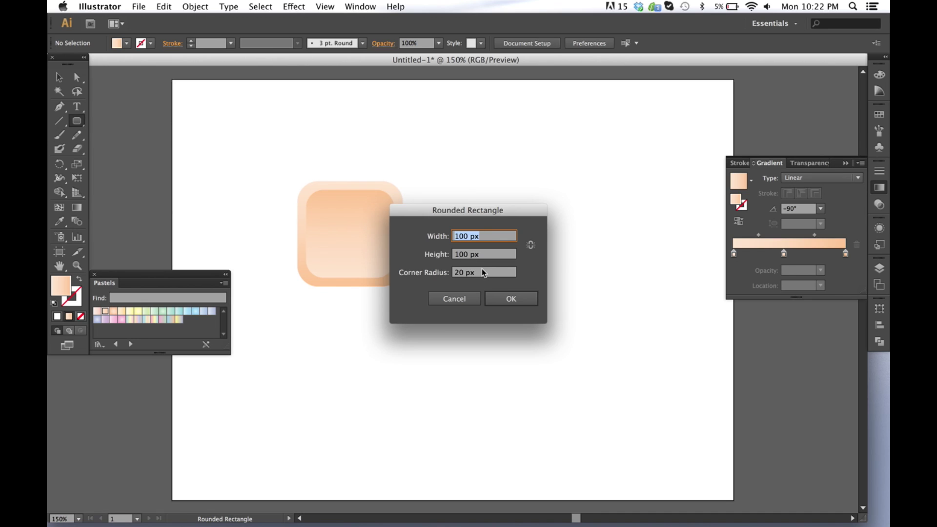
{"action": "left_click", "coordinate": [454, 273]}
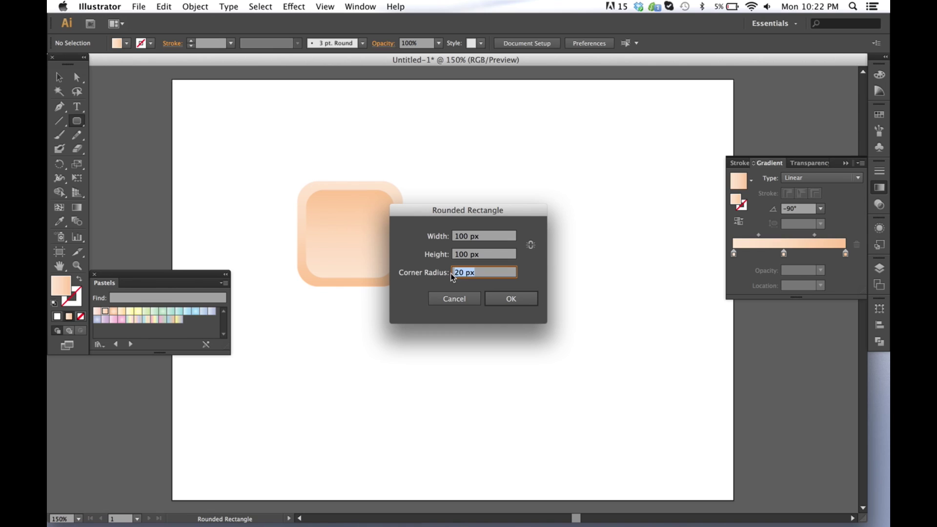
{"action": "type", "text": "80"}
{"action": "left_click", "coordinate": [534, 299]}
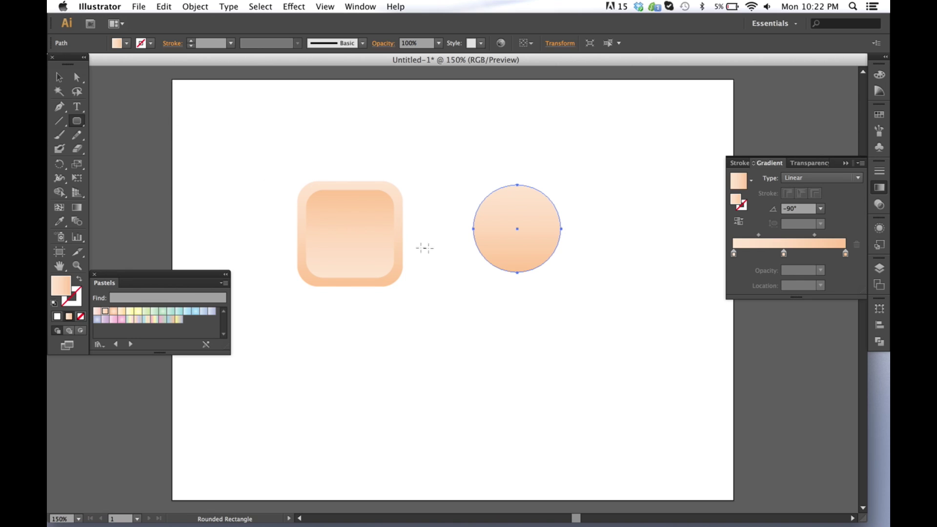
{"action": "key", "text": "cmd+z"}
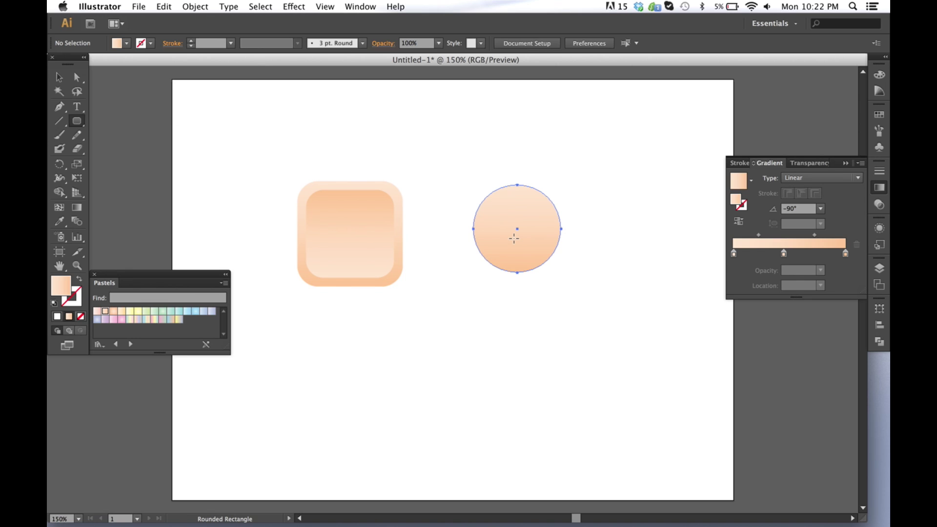
Step: Draw an upright pill shape about 62 x 86 px beside the rounded square and centre it vertically on the square
{"action": "left_click_drag", "start_coordinate": [462, 187], "coordinate": [517, 262]}
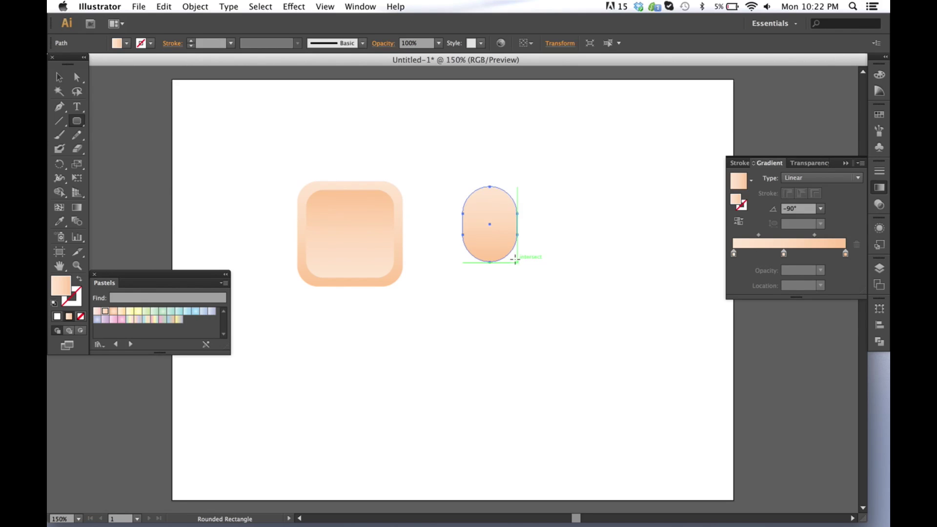
{"action": "key", "text": "v"}
{"action": "left_click_drag", "start_coordinate": [504, 210], "coordinate": [474, 194]}
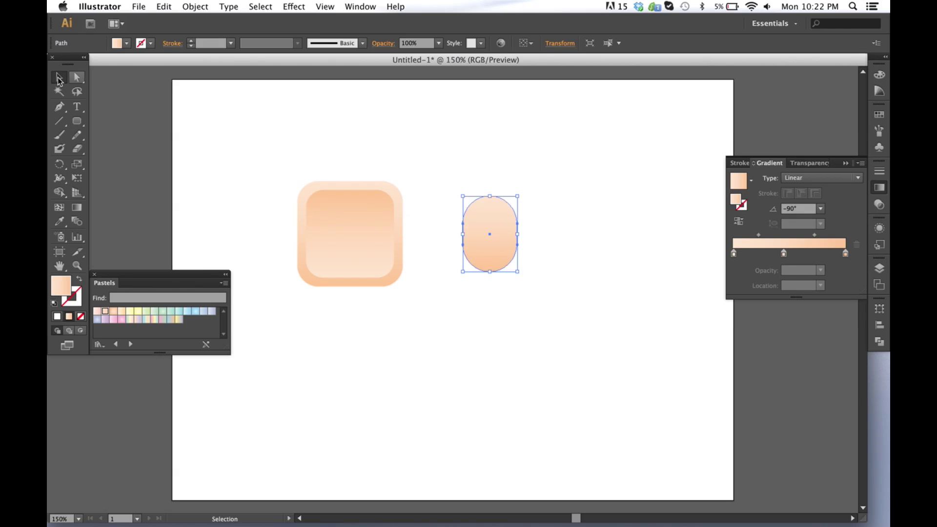
Step: Fill the pill shape with a light grey swatch, dismiss the battery alert, and deselect the shape
{"action": "left_click", "coordinate": [126, 44]}
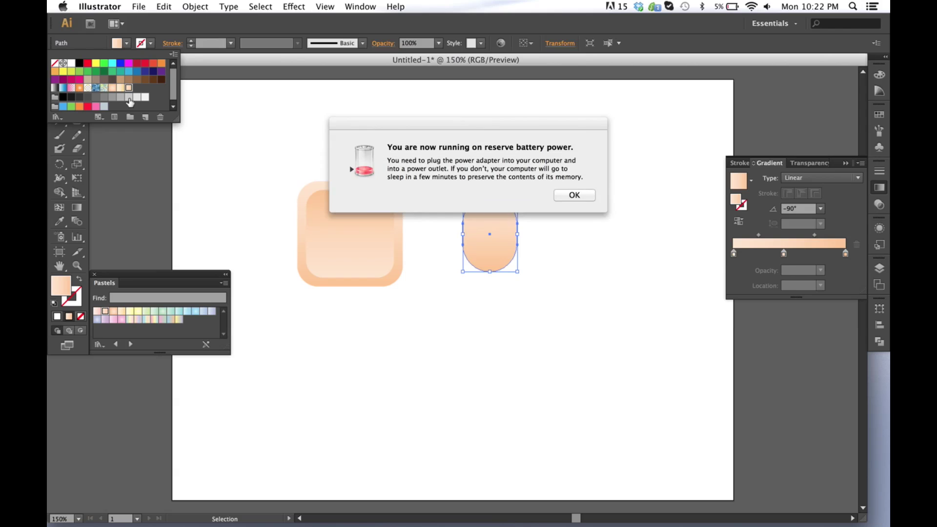
{"action": "left_click", "coordinate": [128, 97]}
{"action": "left_click", "coordinate": [568, 196]}
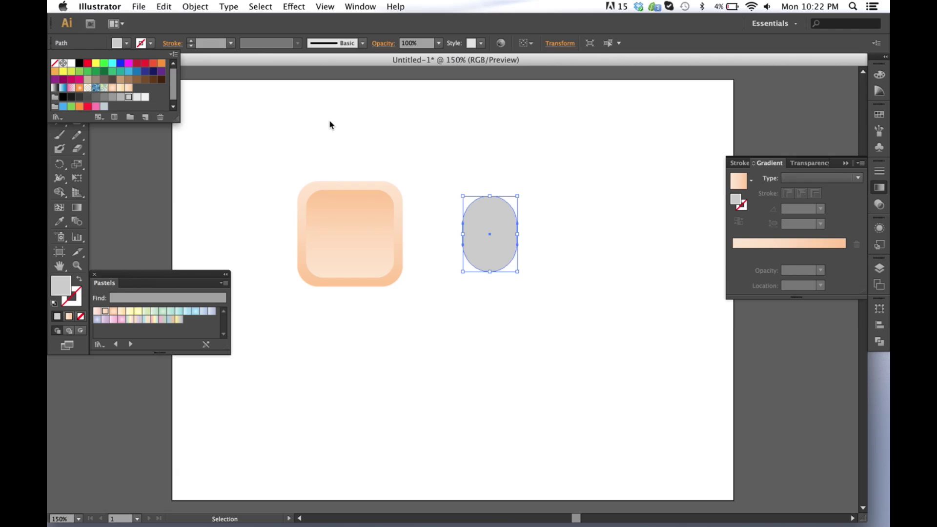
{"action": "left_click", "coordinate": [502, 227]}
{"action": "left_click", "coordinate": [543, 204]}
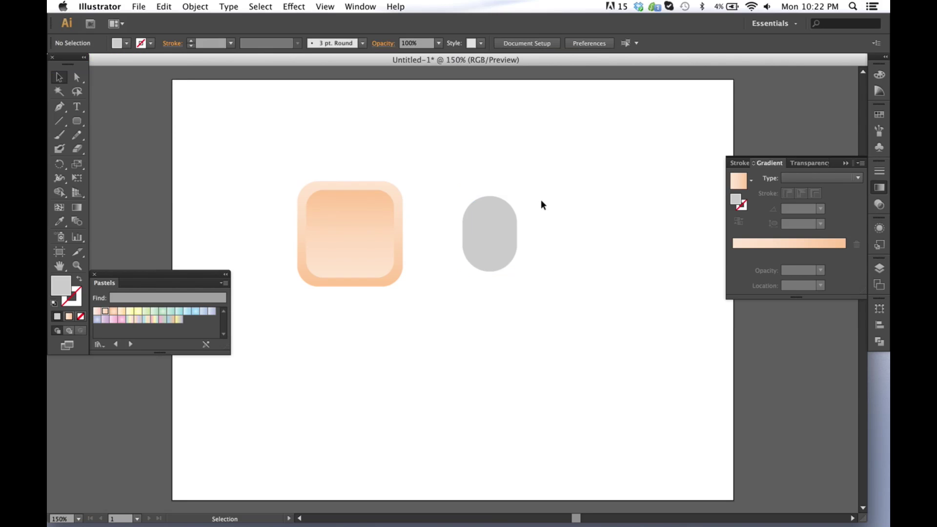
Step: Set the Rounded Rectangle tool's corner radius to 10 px with a trial 62 x 86 px shape, and delete that shape
{"action": "left_click", "coordinate": [77, 121]}
{"action": "left_click", "coordinate": [78, 123]}
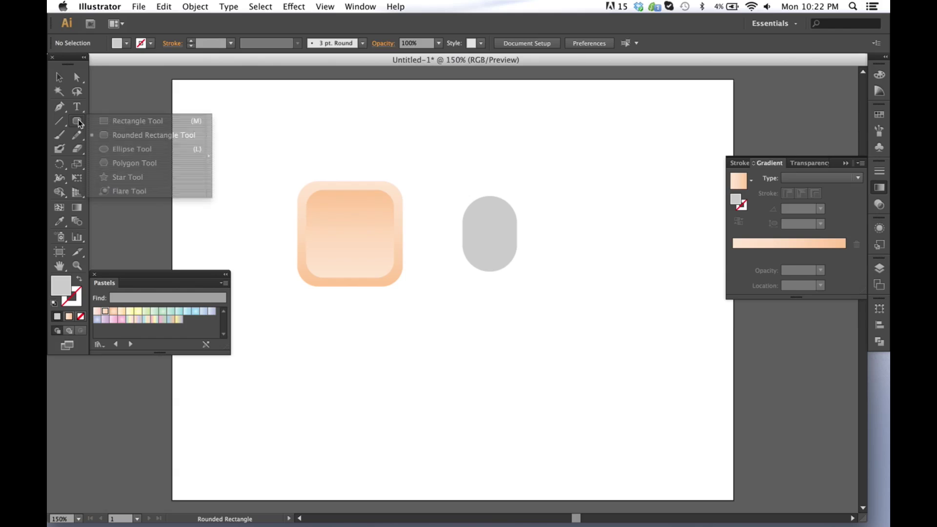
{"action": "left_click", "coordinate": [490, 144]}
{"action": "left_click_drag", "start_coordinate": [474, 273], "coordinate": [446, 273]}
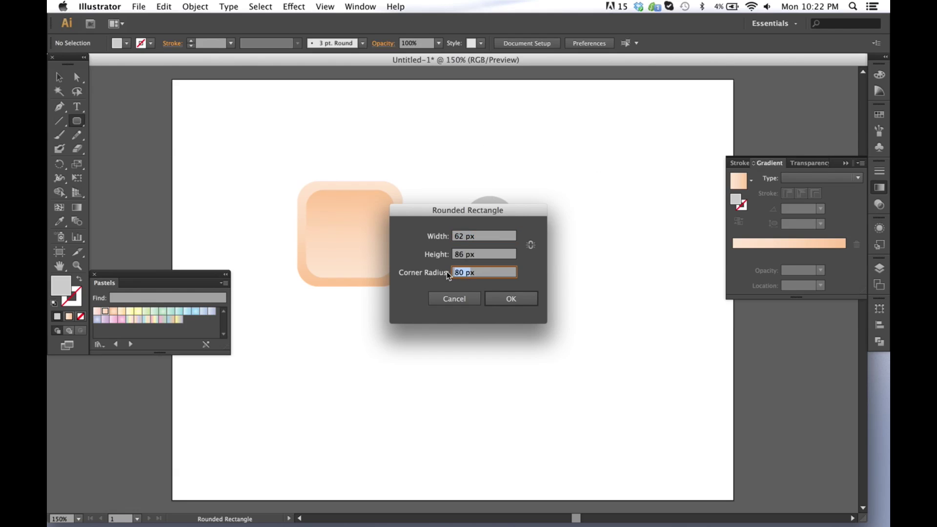
{"action": "key", "text": "BackSpace"}
{"action": "type", "text": "10px"}
{"action": "key", "text": "Return"}
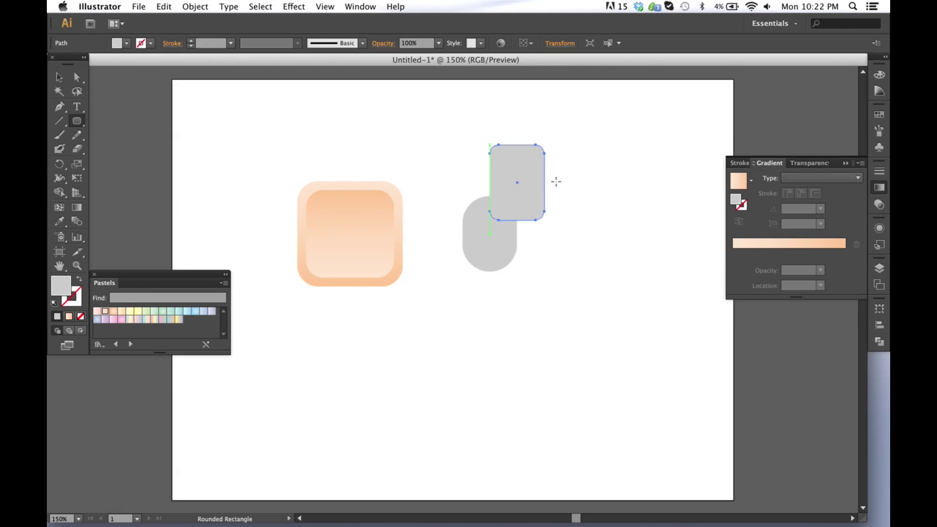
{"action": "key", "text": "BackSpace"}
Step: Draw a small narrow grey bar, slanted to the right, overlapping the pill's upper edge
{"action": "left_click_drag", "start_coordinate": [559, 166], "coordinate": [522, 202]}
{"action": "key", "text": "v"}
Step: Duplicate the slanted grey bar and place the copy on the pill's upper edge, left of the original
{"action": "right_click", "coordinate": [505, 197]}
{"action": "left_click", "coordinate": [521, 253]}
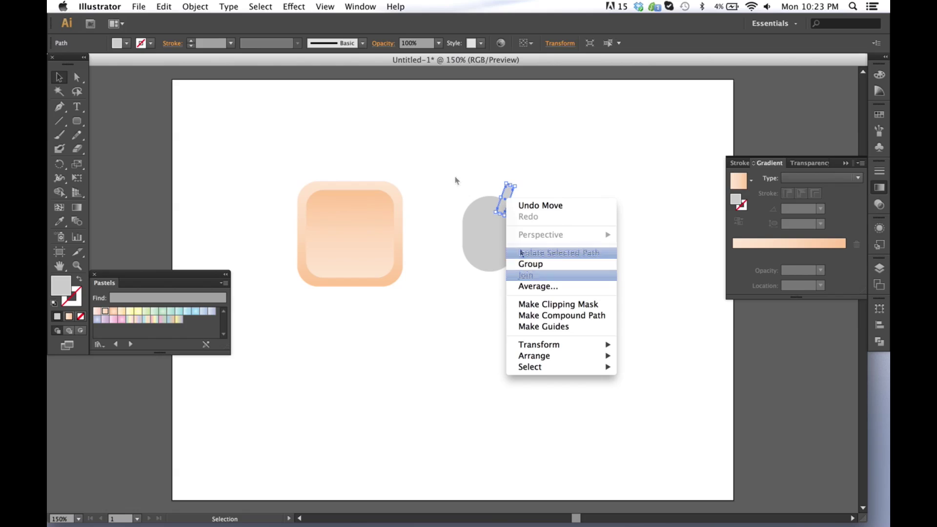
{"action": "left_click", "coordinate": [166, 6]}
{"action": "left_click", "coordinate": [182, 61]}
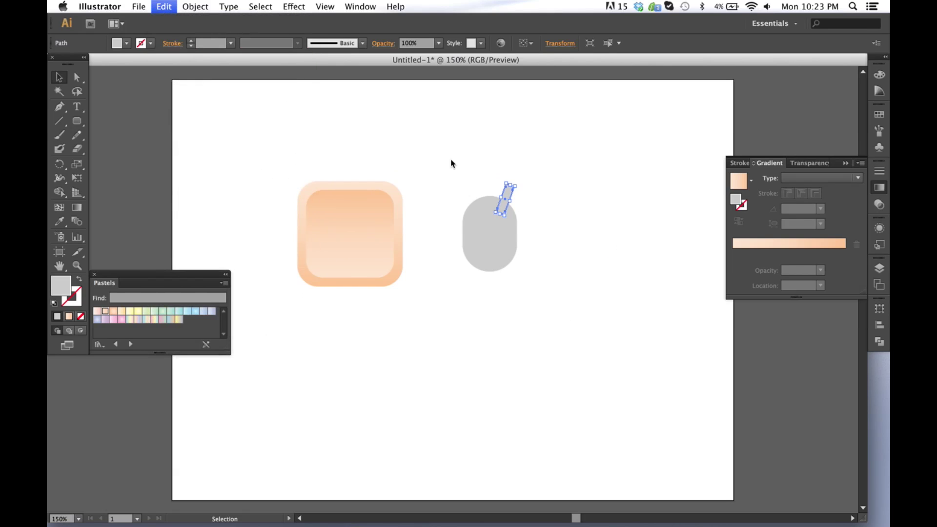
{"action": "left_click", "coordinate": [164, 6]}
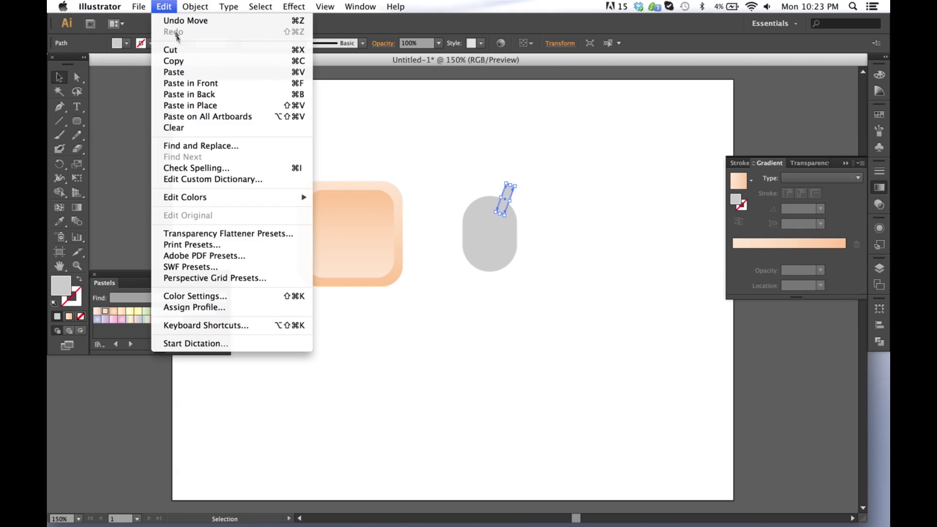
{"action": "left_click", "coordinate": [188, 73]}
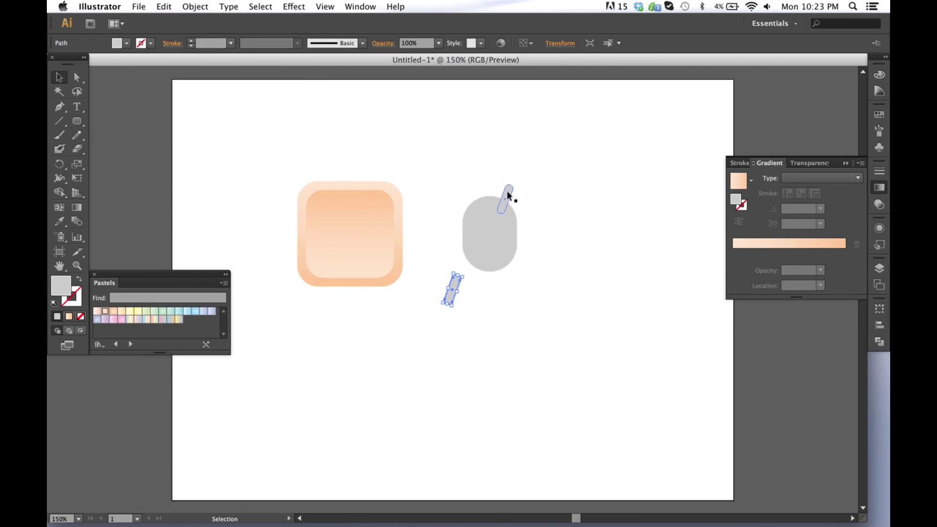
{"action": "left_click_drag", "start_coordinate": [453, 288], "coordinate": [487, 191]}
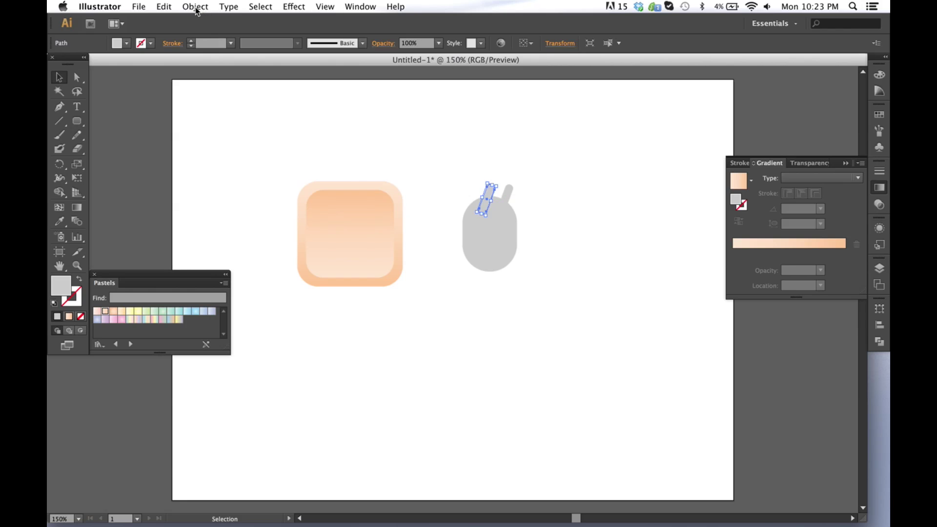
Step: Reflect the copied bar across the vertical axis and position it on the pill's upper left as a mirrored antenna
{"action": "left_click", "coordinate": [196, 8]}
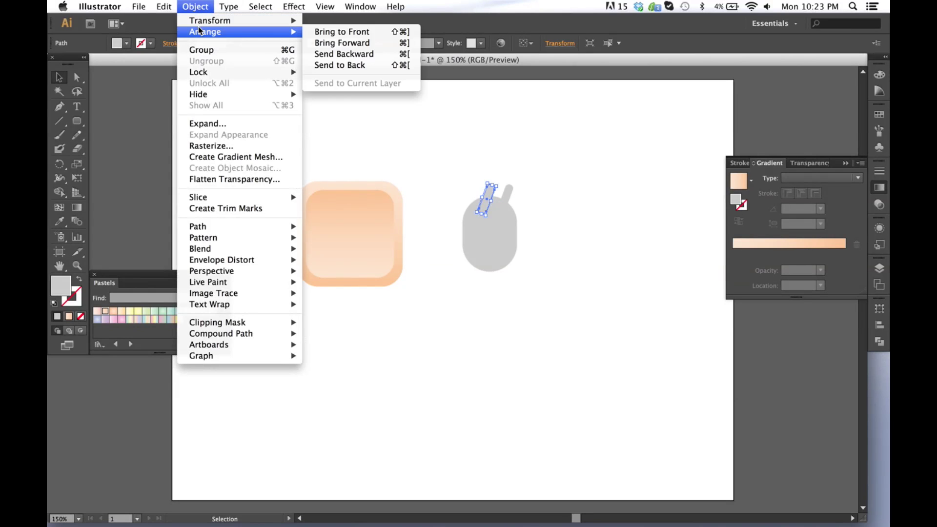
{"action": "mouse_move", "coordinate": [210, 21]}
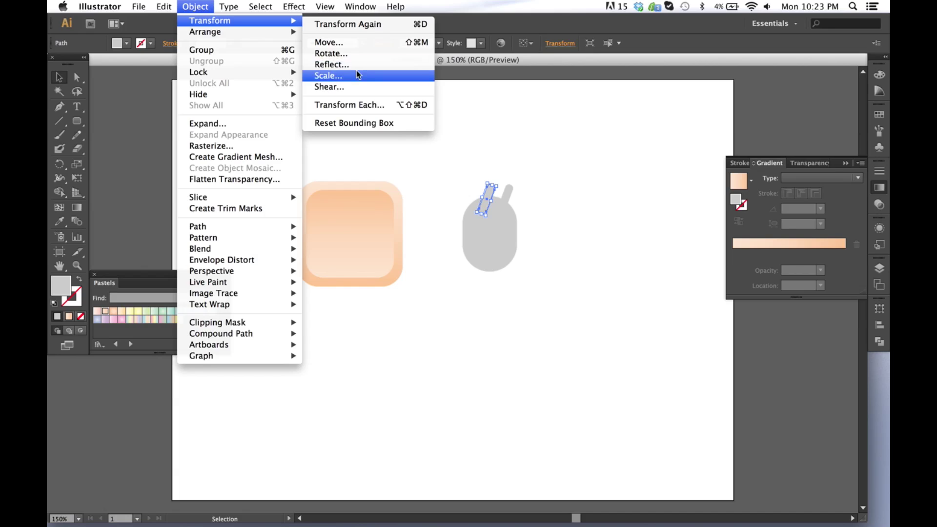
{"action": "left_click", "coordinate": [332, 65]}
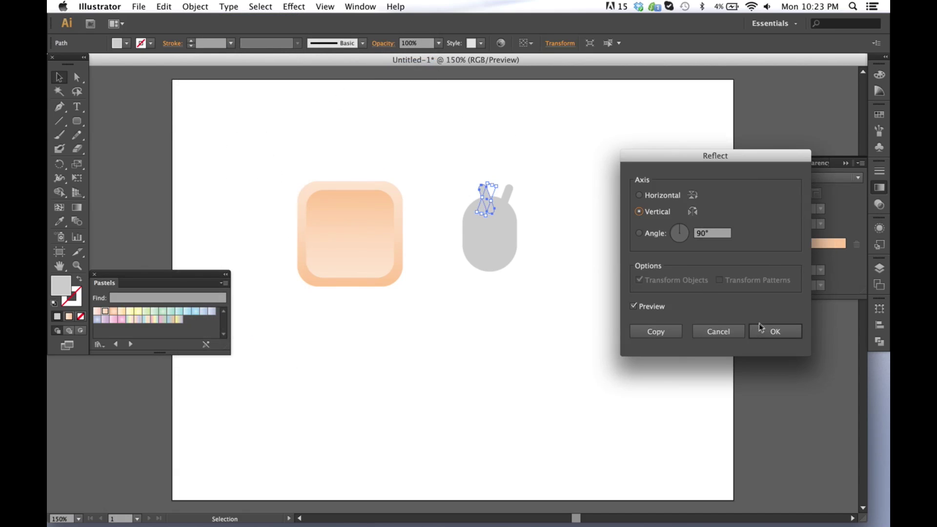
{"action": "left_click", "coordinate": [775, 332]}
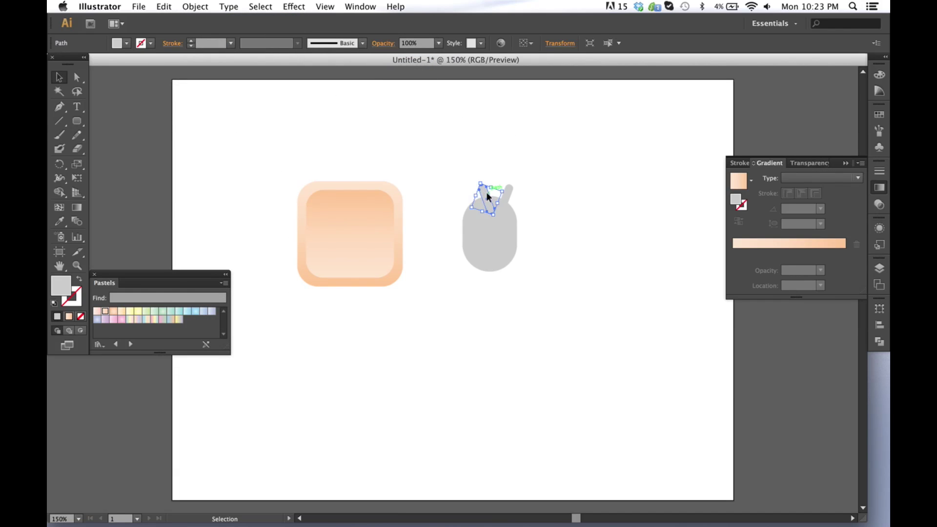
{"action": "left_click_drag", "start_coordinate": [486, 194], "coordinate": [511, 193]}
Step: Group the two slanted antenna bars
{"action": "left_click", "coordinate": [510, 189], "text": "shift"}
{"action": "left_click", "coordinate": [186, 7]}
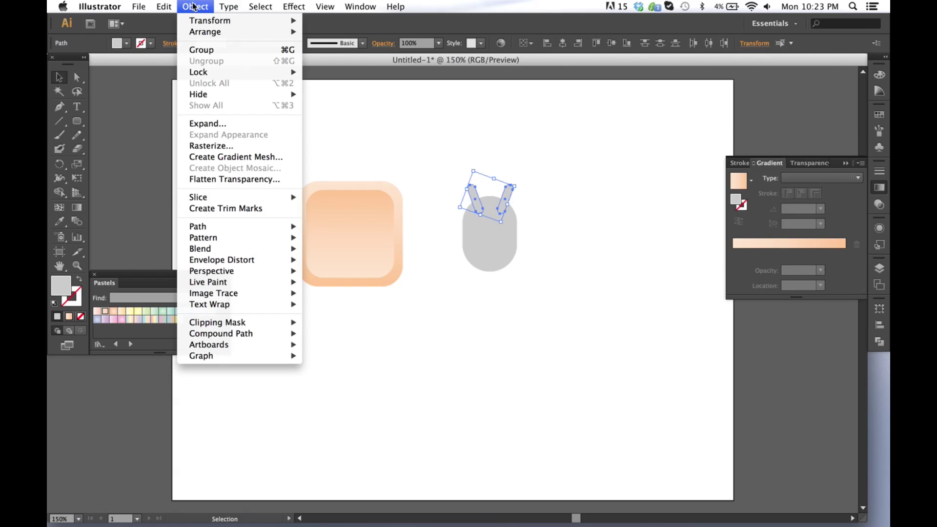
{"action": "mouse_move", "coordinate": [167, 8]}
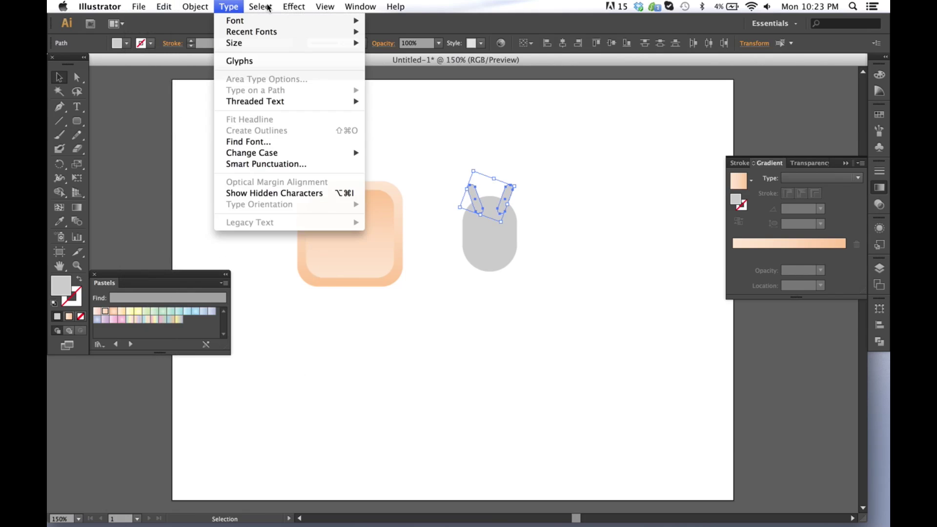
{"action": "mouse_move", "coordinate": [268, 7]}
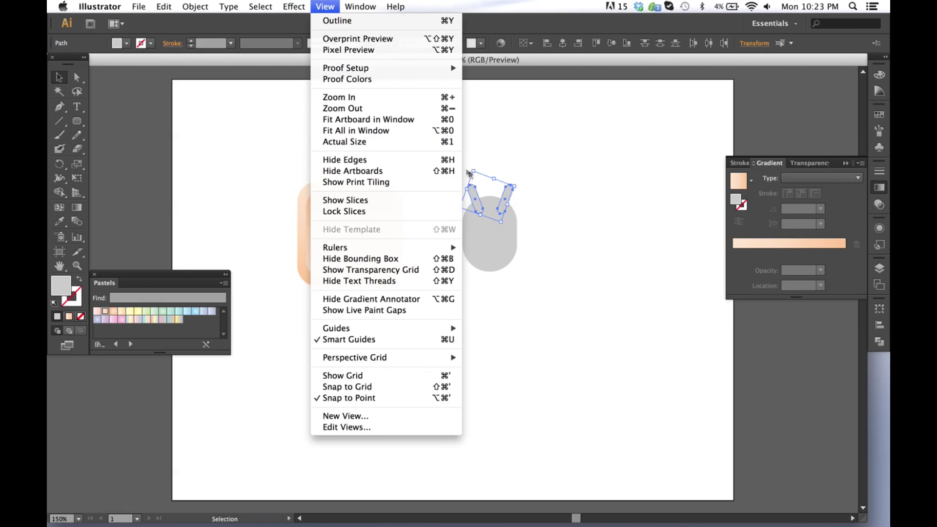
{"action": "left_click", "coordinate": [259, 7]}
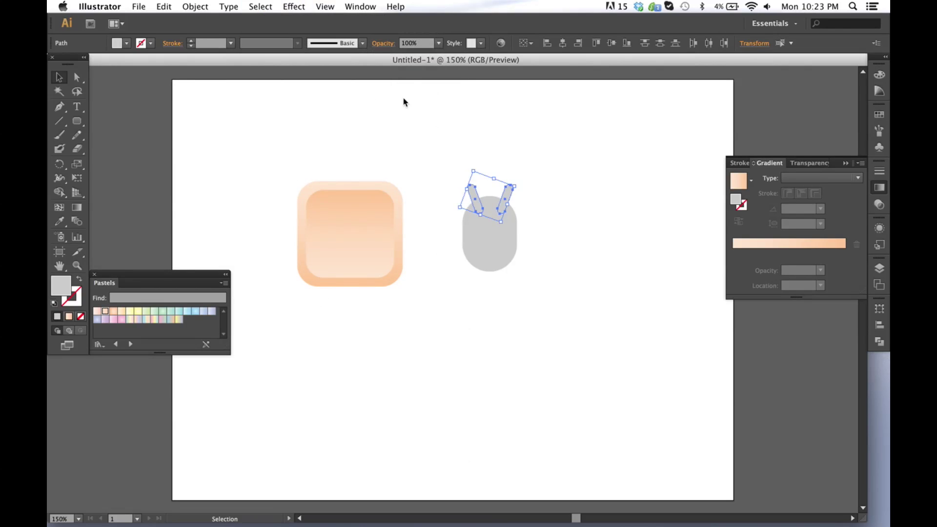
{"action": "right_click", "coordinate": [471, 193]}
{"action": "left_click", "coordinate": [513, 247]}
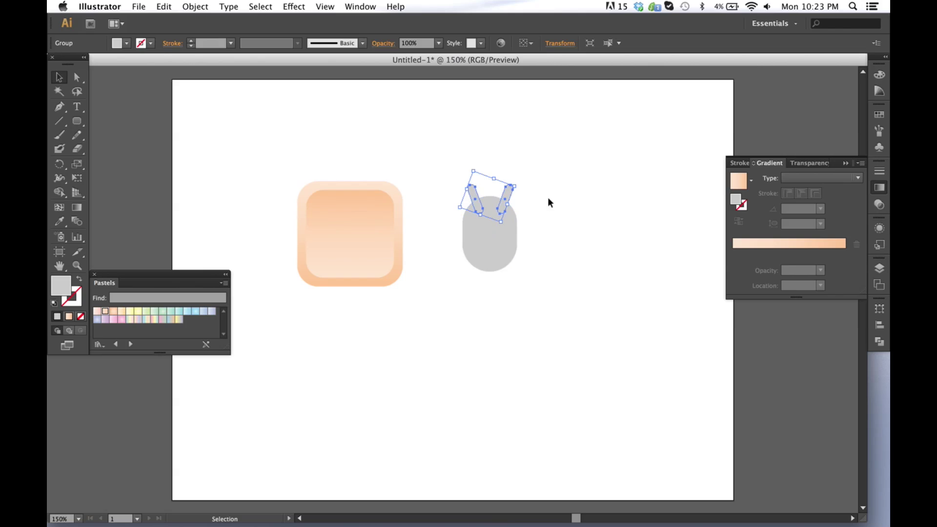
Step: Centre the antenna pair horizontally with the pill and lower the pair slightly into it
{"action": "left_click", "coordinate": [544, 234]}
{"action": "left_click_drag", "start_coordinate": [545, 235], "coordinate": [445, 187]}
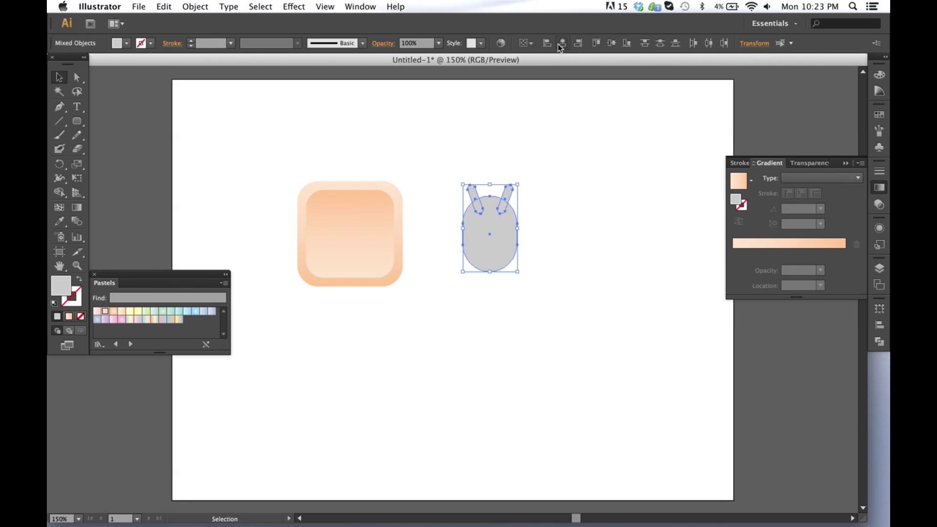
{"action": "left_click", "coordinate": [536, 213]}
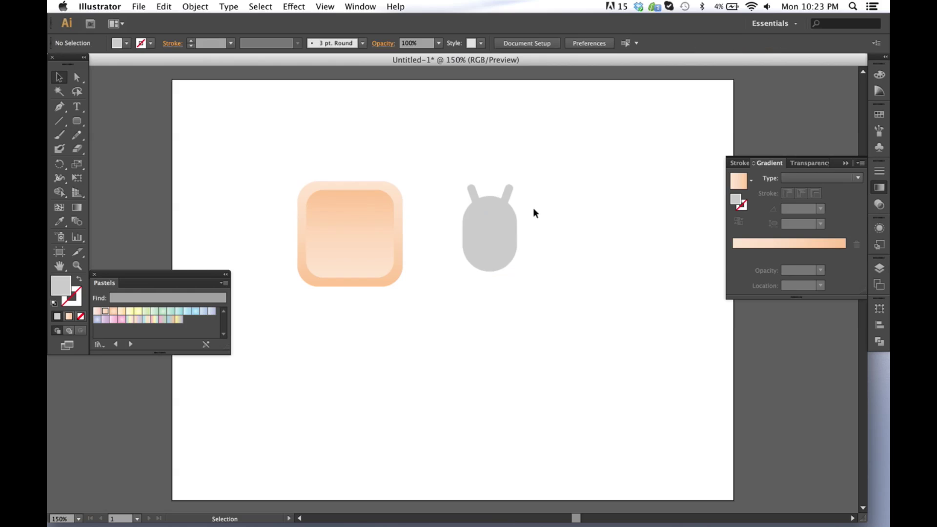
{"action": "left_click", "coordinate": [509, 196]}
{"action": "left_click_drag", "start_coordinate": [509, 194], "coordinate": [539, 212]}
{"action": "left_click", "coordinate": [539, 213]}
Step: Draw a small circle near the pill's upper left as an eye and fill it with white
{"action": "left_click_drag", "start_coordinate": [77, 124], "coordinate": [113, 150]}
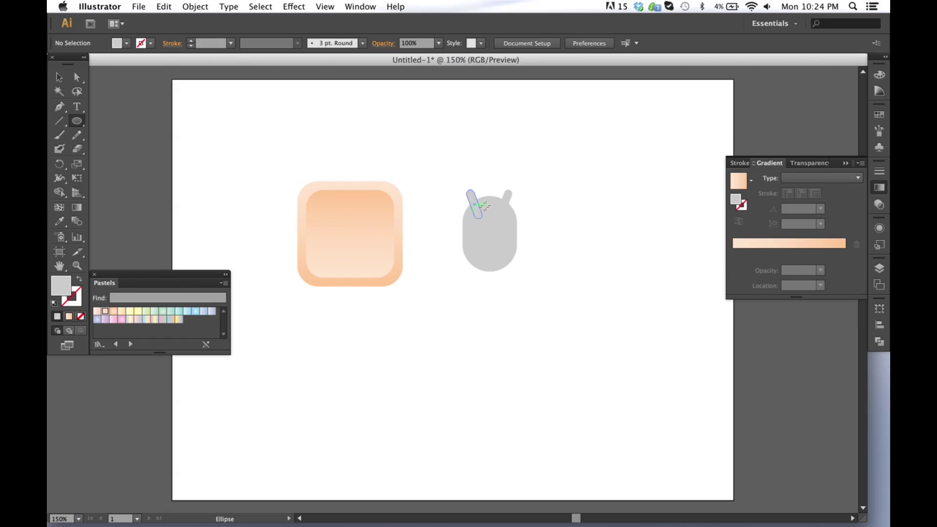
{"action": "left_click_drag", "start_coordinate": [477, 208], "coordinate": [482, 215]}
{"action": "key", "text": "v"}
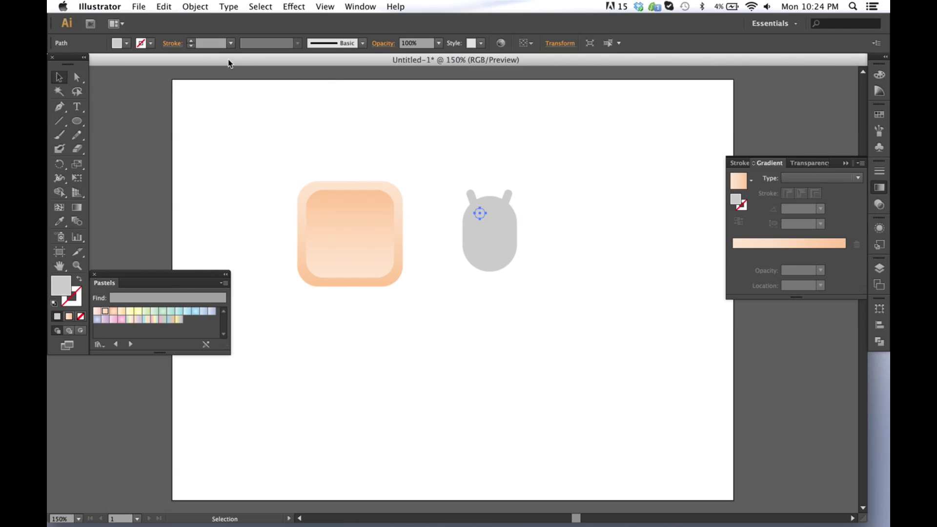
{"action": "left_click", "coordinate": [126, 44]}
{"action": "left_click", "coordinate": [71, 63]}
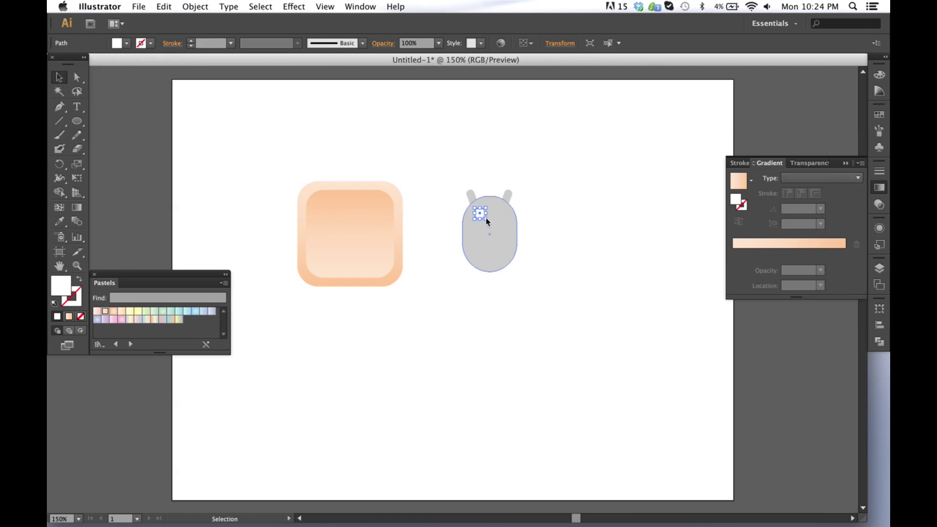
Step: Scale the white eye circle down slightly, keeping it beneath the left antenna
{"action": "key", "text": "super+plus"}
{"action": "key", "text": "space"}
{"action": "left_click_drag", "start_coordinate": [505, 147], "coordinate": [467, 218]}
{"action": "key", "text": "super+plus"}
{"action": "key", "text": "super+plus"}
{"action": "key", "text": "space"}
{"action": "left_click", "coordinate": [465, 213]}
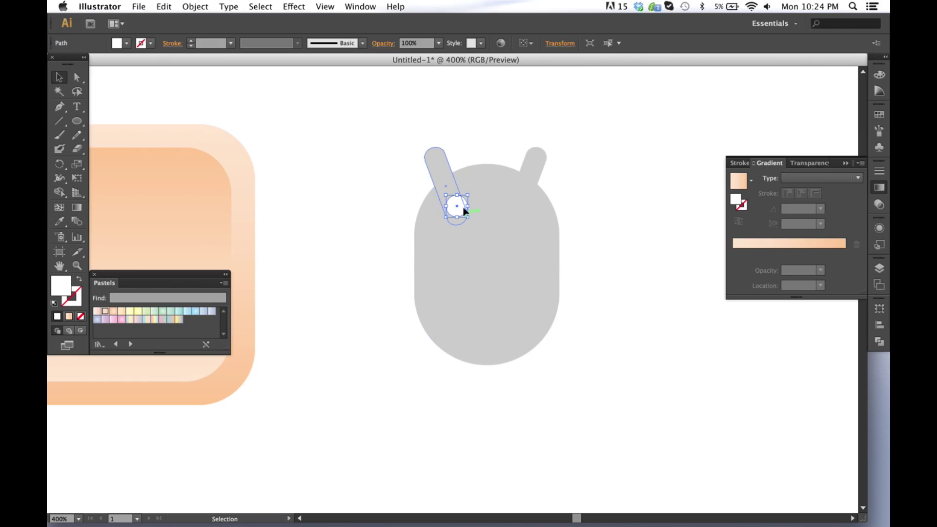
Step: Duplicate the white eye circle and place the copy level with it on the pill's upper right
{"action": "right_click", "coordinate": [463, 207]}
{"action": "left_click", "coordinate": [463, 203]}
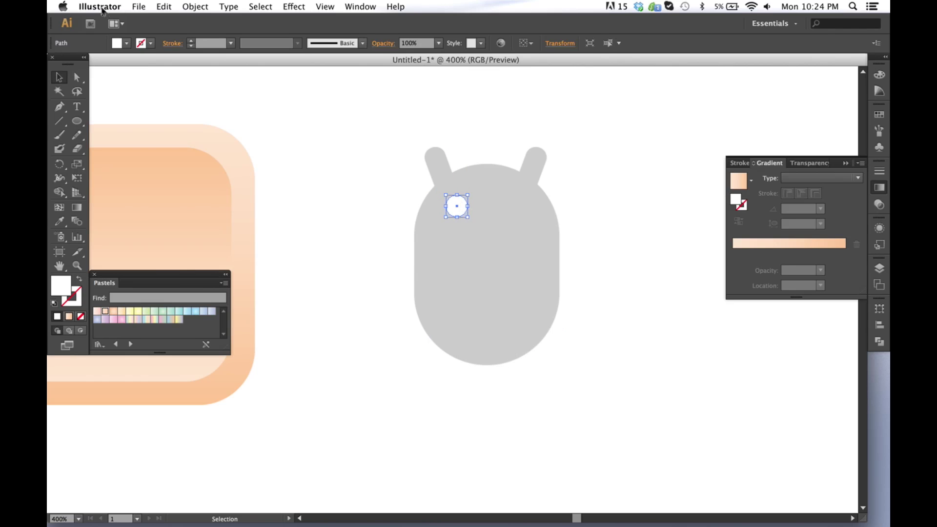
{"action": "left_click", "coordinate": [166, 10]}
{"action": "left_click", "coordinate": [214, 62]}
{"action": "left_click_drag", "start_coordinate": [462, 204], "coordinate": [521, 207]}
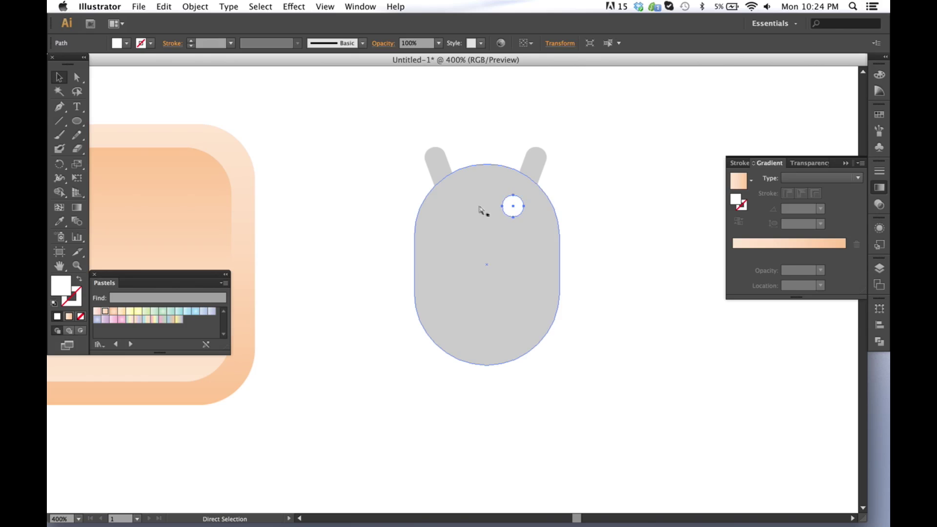
{"action": "key", "text": "super+z"}
{"action": "left_click", "coordinate": [165, 8]}
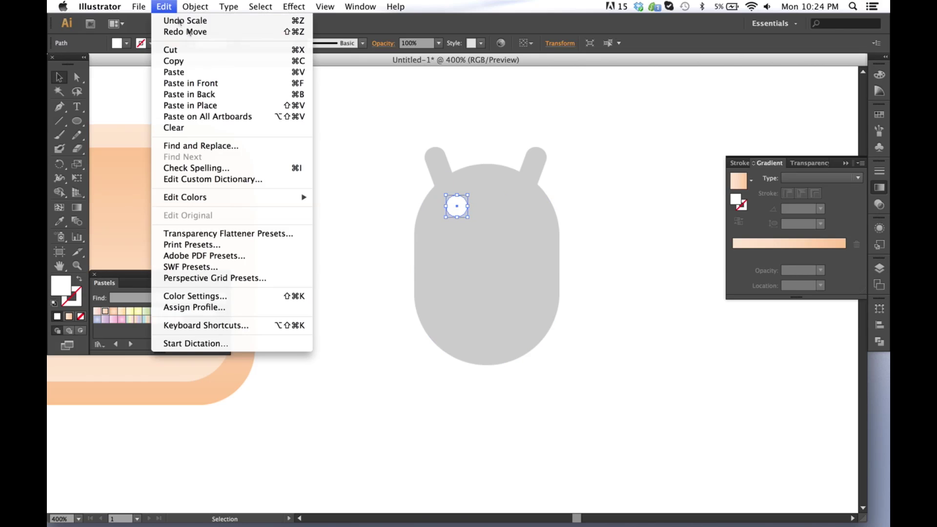
{"action": "left_click", "coordinate": [214, 73]}
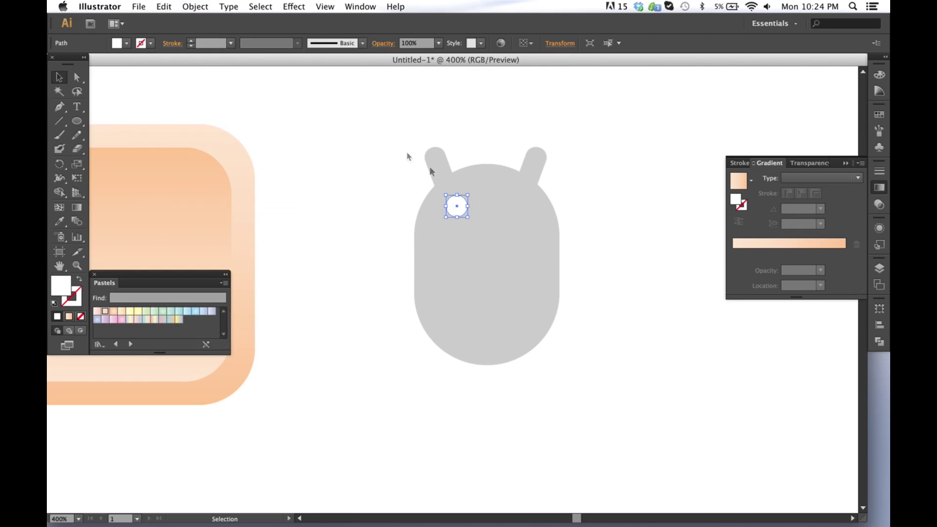
{"action": "left_click_drag", "start_coordinate": [463, 289], "coordinate": [525, 205]}
Step: Align and group the two white eyes, and centre the group horizontally with the pill and antennae
{"action": "left_click", "coordinate": [459, 205], "text": "shift"}
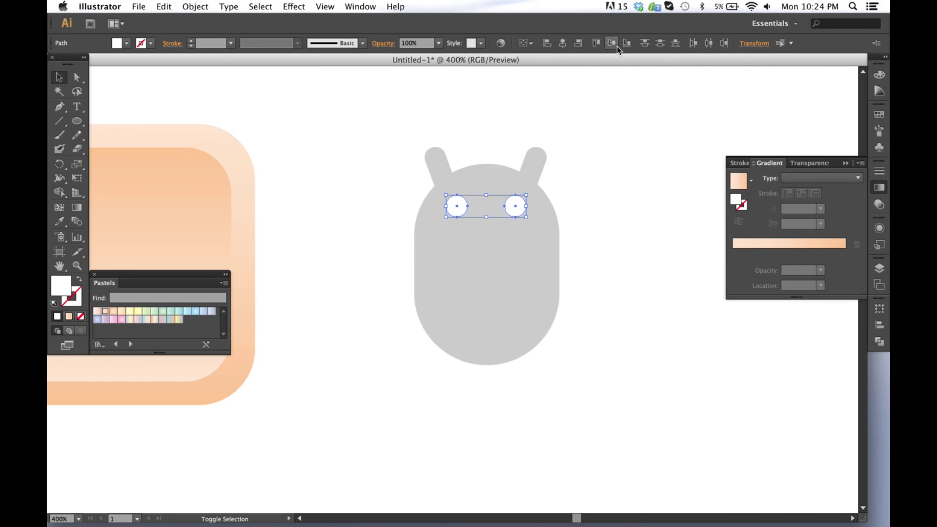
{"action": "right_click", "coordinate": [476, 220]}
{"action": "left_click", "coordinate": [515, 263]}
{"action": "left_click_drag", "start_coordinate": [613, 319], "coordinate": [616, 314]}
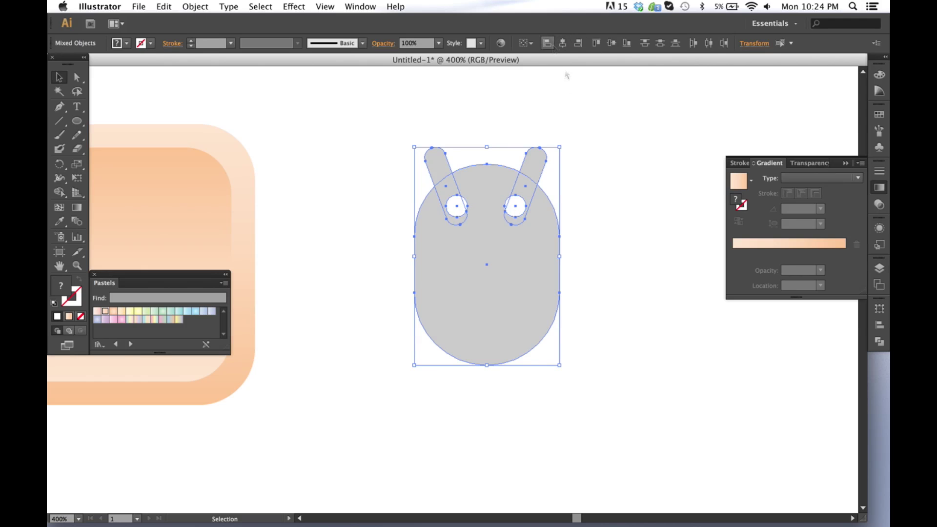
{"action": "left_click", "coordinate": [591, 201]}
Step: Draw a rectangle across the pill's middle below the eyes, slightly wider than the pill
{"action": "left_click", "coordinate": [77, 121]}
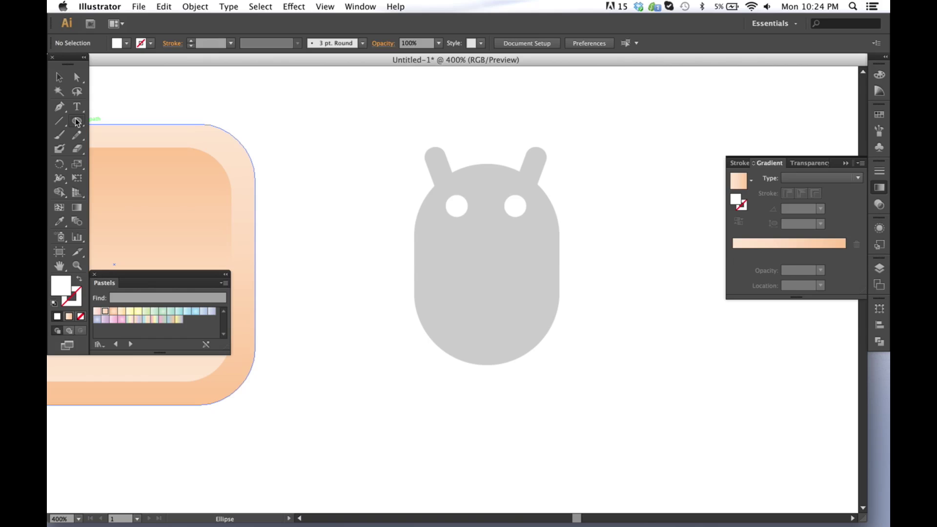
{"action": "left_click_drag", "start_coordinate": [74, 122], "coordinate": [133, 149]}
{"action": "key", "text": "m"}
{"action": "left_click_drag", "start_coordinate": [402, 234], "coordinate": [570, 330]}
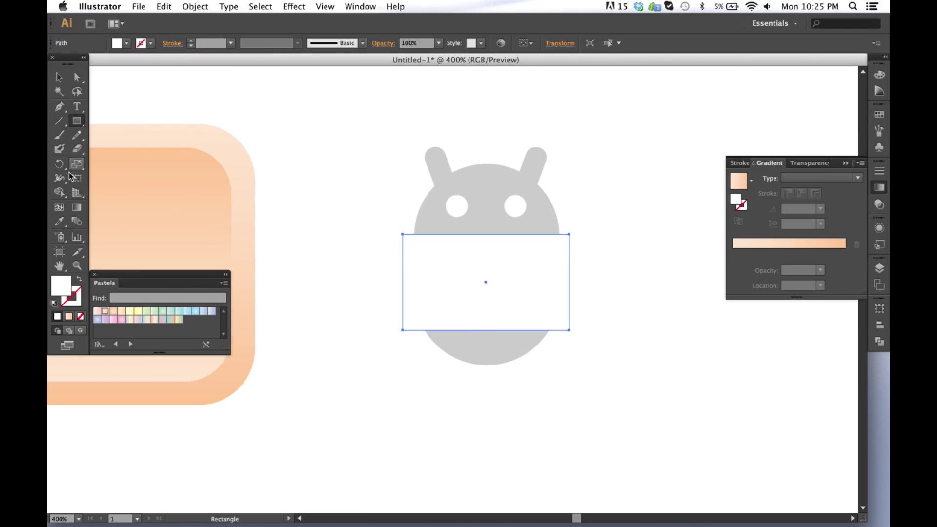
Step: Fill the rectangle with the light grey sampled from the pill and deselect it
{"action": "left_click", "coordinate": [59, 221]}
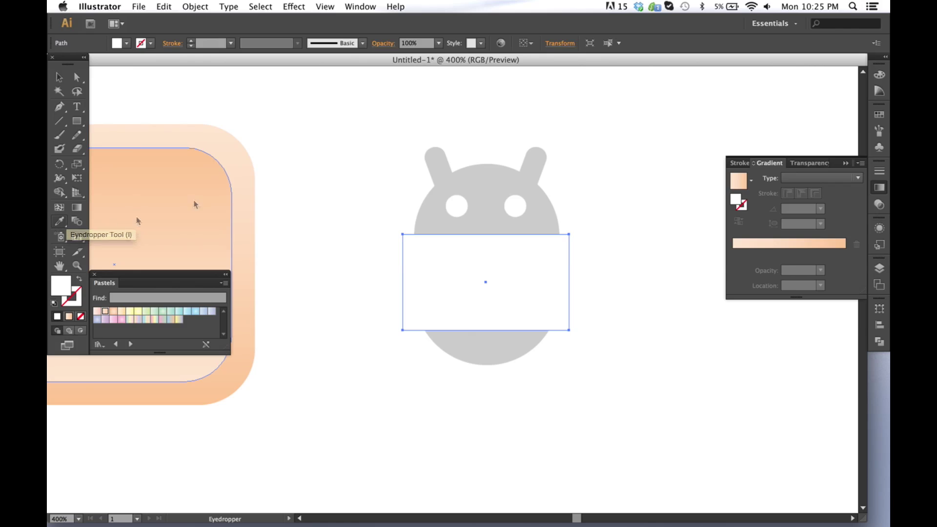
{"action": "left_click", "coordinate": [484, 165]}
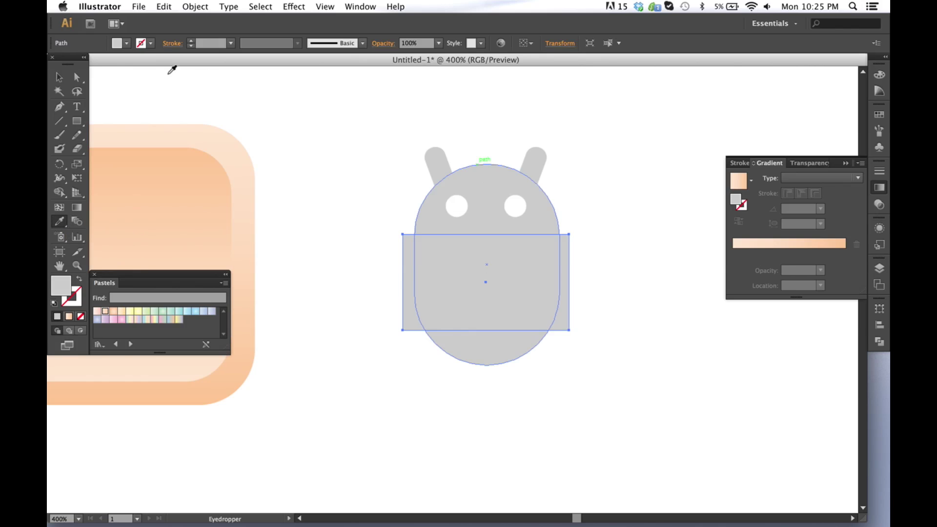
{"action": "left_click", "coordinate": [59, 78]}
{"action": "left_click", "coordinate": [318, 185]}
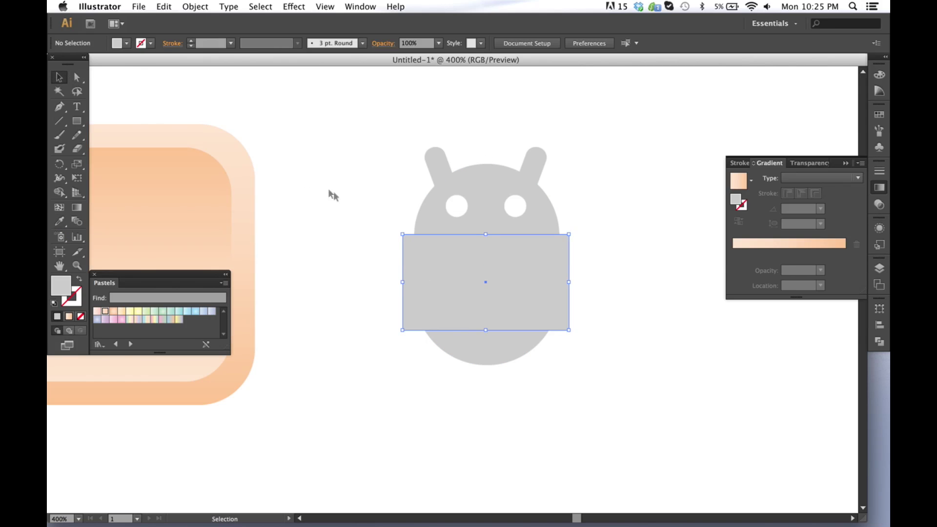
Step: Narrow the grey rectangle slightly from its left edge and centre it horizontally with the pill, eyes and antennae
{"action": "left_click", "coordinate": [418, 267]}
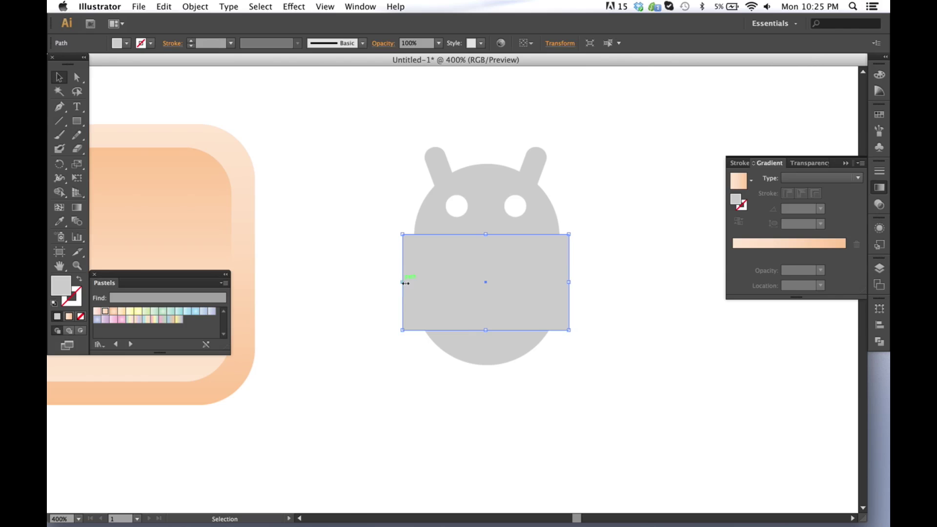
{"action": "left_click_drag", "start_coordinate": [403, 282], "coordinate": [410, 283]}
{"action": "left_click", "coordinate": [561, 382]}
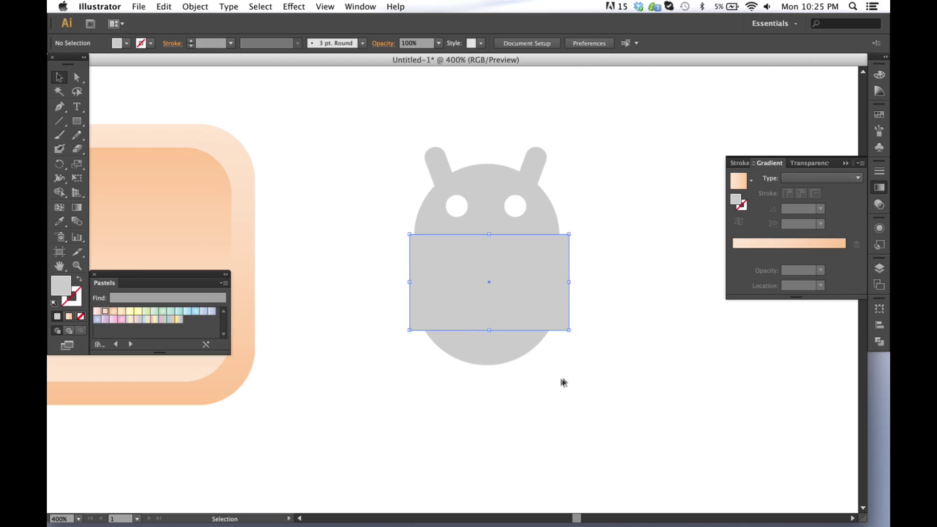
{"action": "left_click_drag", "start_coordinate": [583, 367], "coordinate": [427, 155]}
{"action": "left_click", "coordinate": [563, 43]}
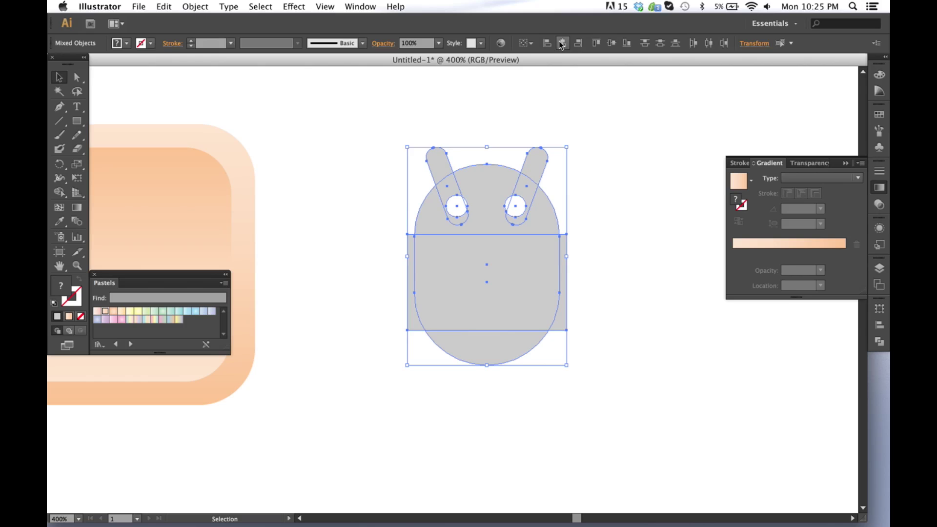
{"action": "left_click", "coordinate": [582, 260]}
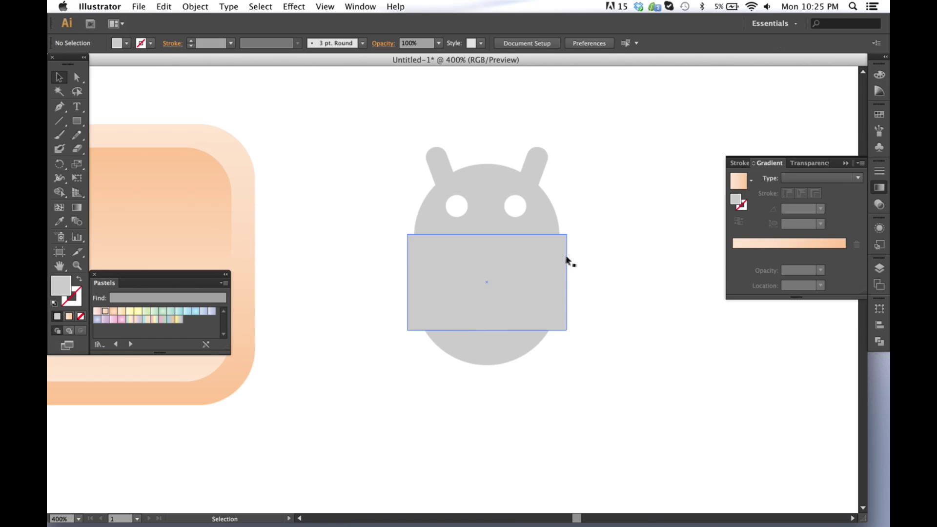
Step: Unite the pill, both antennae and the grey rectangle into one shape, leaving the two eyes out of the selection
{"action": "left_click_drag", "start_coordinate": [388, 130], "coordinate": [583, 332]}
{"action": "key", "text": "super+h"}
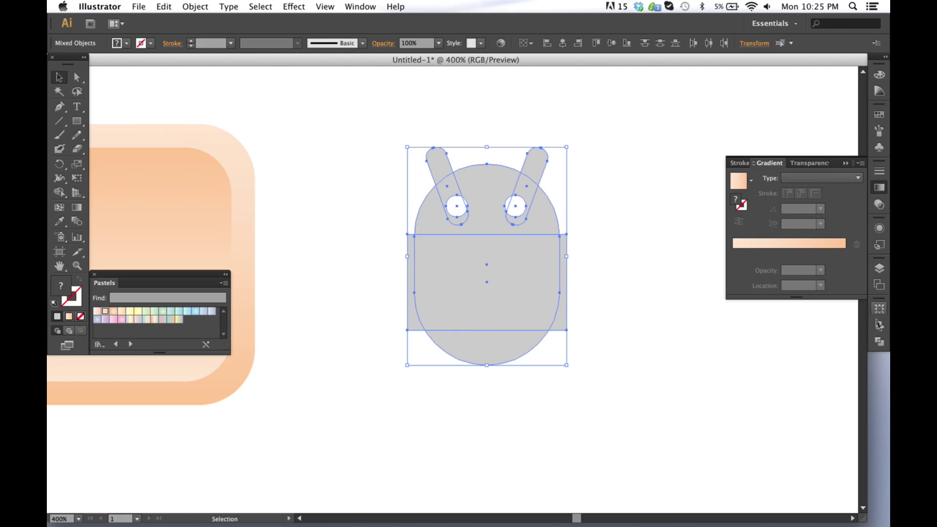
{"action": "left_click", "coordinate": [879, 342]}
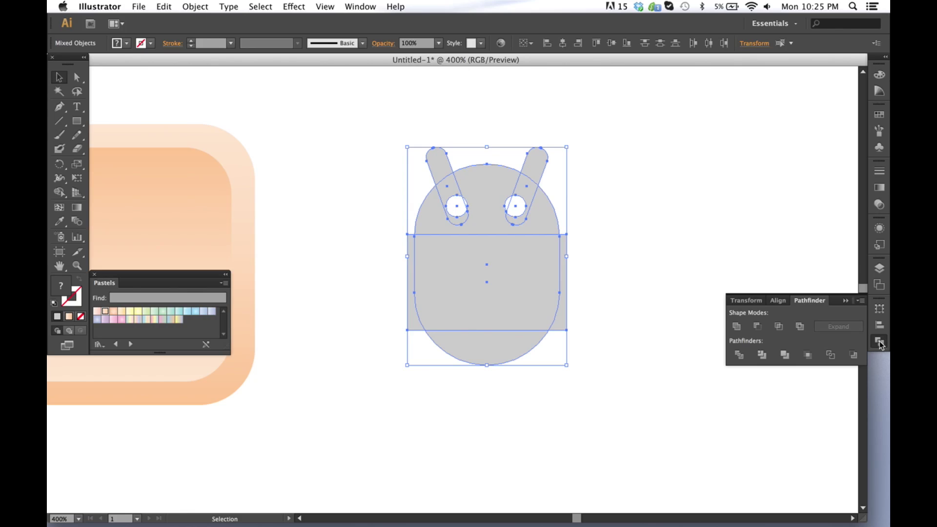
{"action": "left_click", "coordinate": [575, 218]}
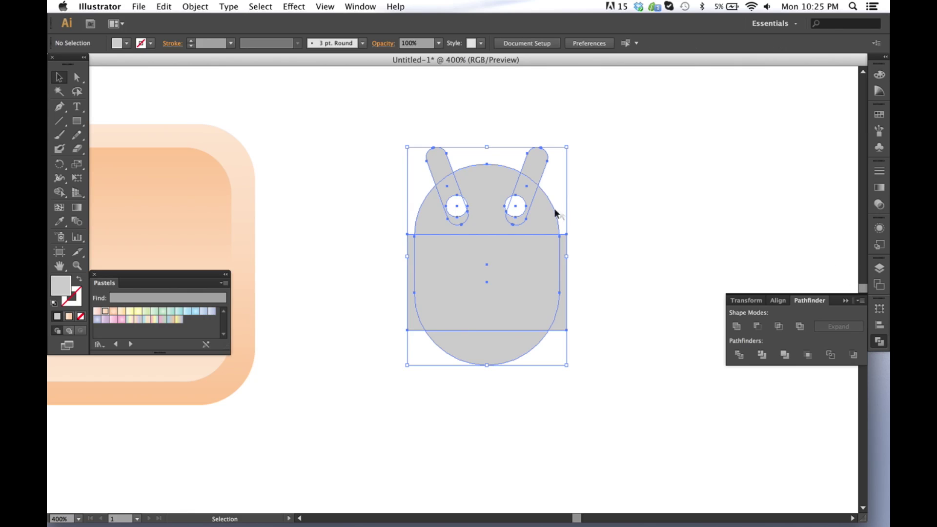
{"action": "left_click_drag", "start_coordinate": [387, 121], "coordinate": [602, 303]}
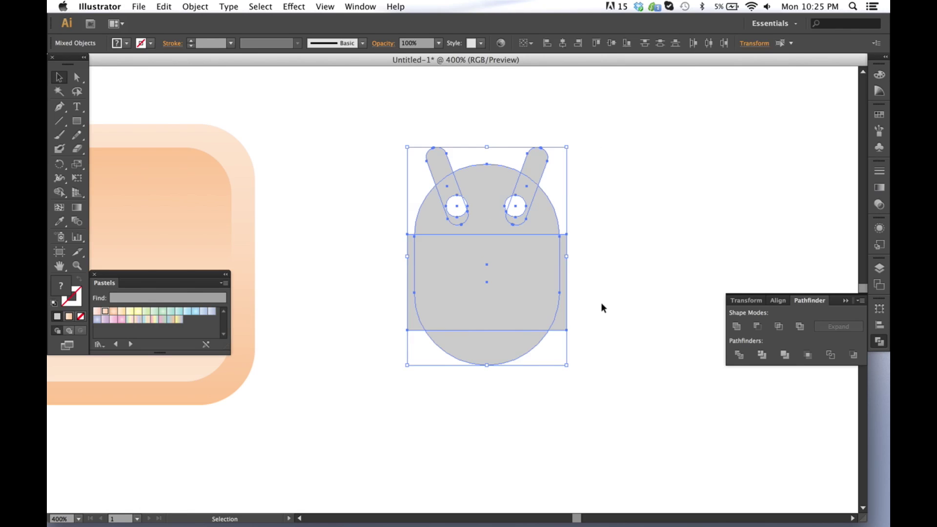
{"action": "left_click", "coordinate": [516, 205], "text": "shift"}
{"action": "left_click", "coordinate": [518, 195], "text": "shift"}
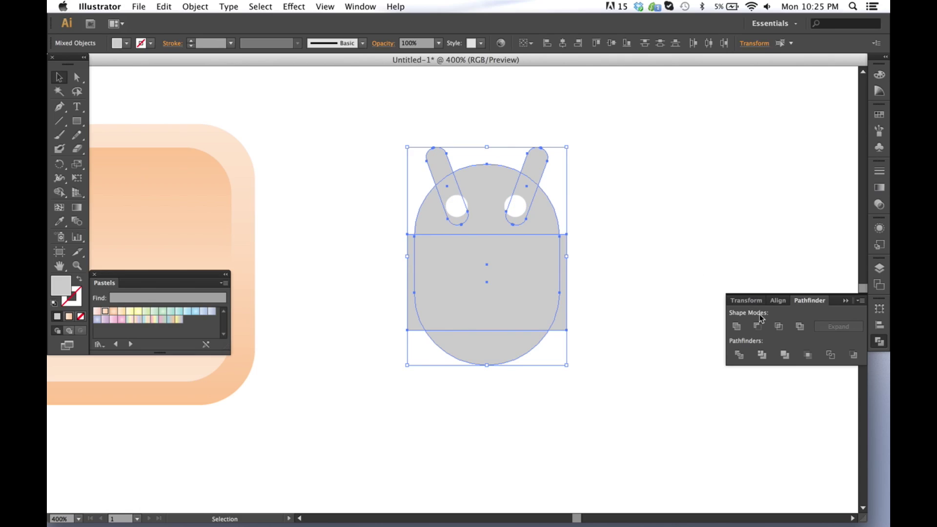
{"action": "left_click", "coordinate": [738, 327]}
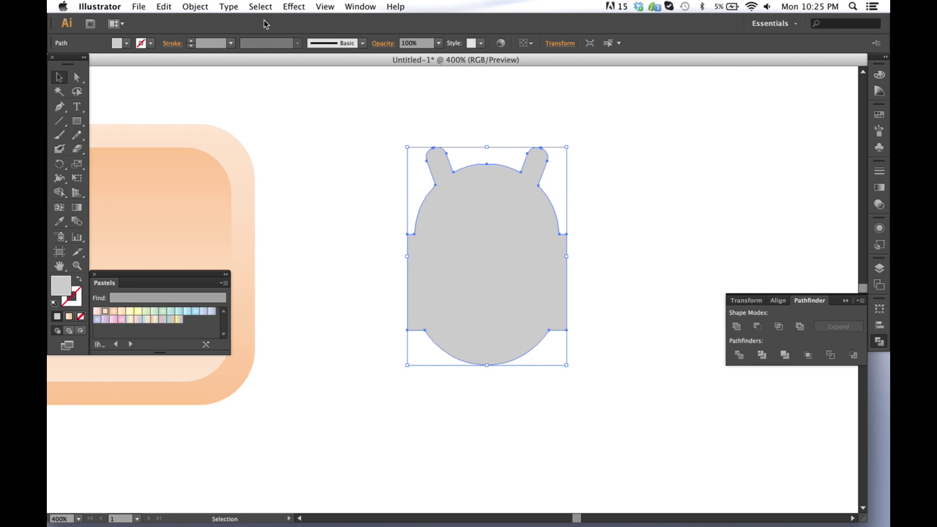
Step: Send the united grey robot shape to the back, behind the white eyes
{"action": "left_click", "coordinate": [192, 9]}
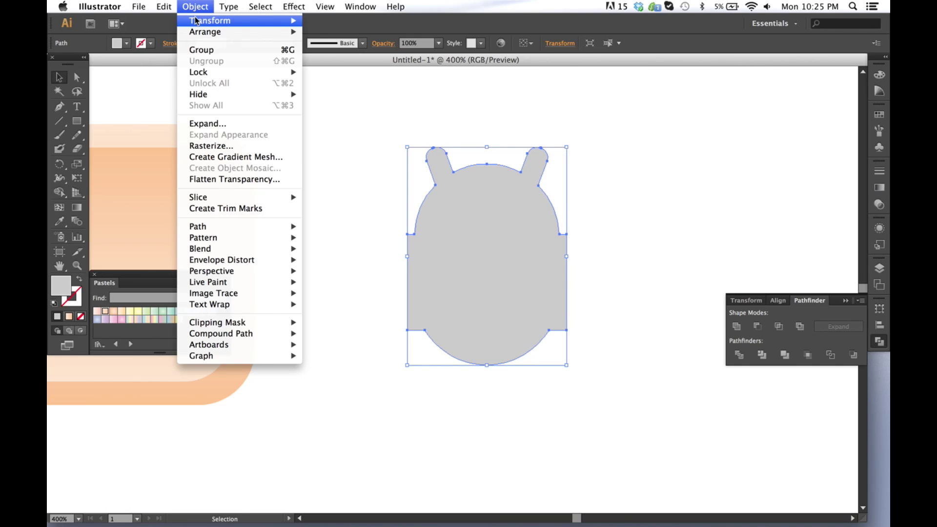
{"action": "mouse_move", "coordinate": [203, 34]}
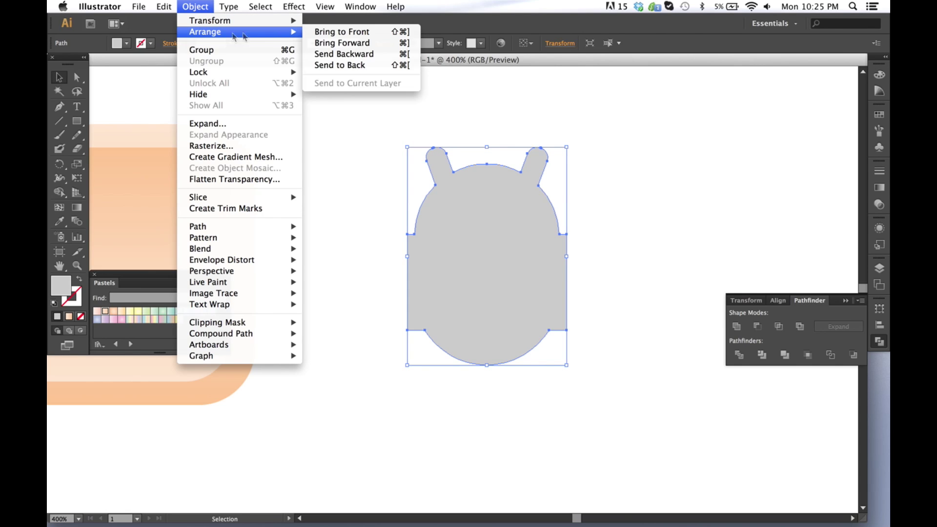
{"action": "left_click", "coordinate": [332, 65]}
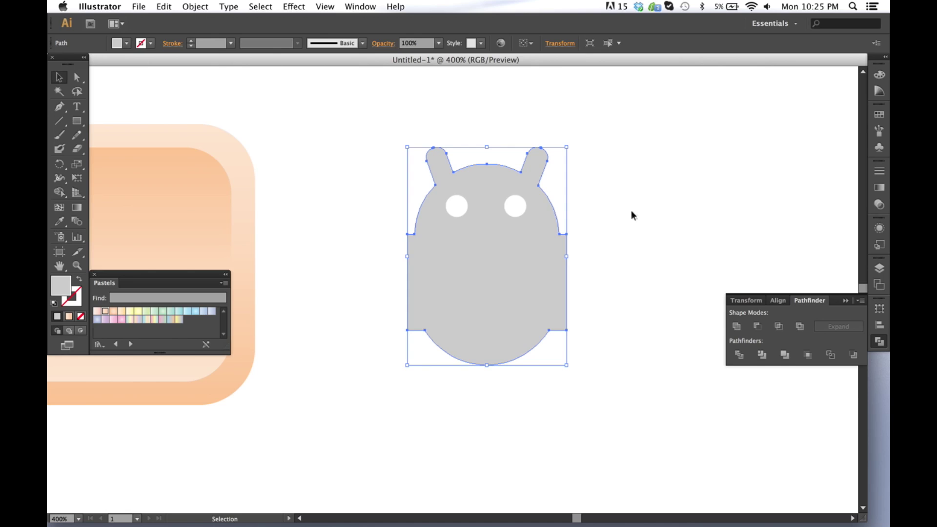
Step: Cut the grouped eyes out of the robot shape with Minus Front and deselect it
{"action": "left_click", "coordinate": [510, 208]}
{"action": "left_click", "coordinate": [525, 180], "text": "shift"}
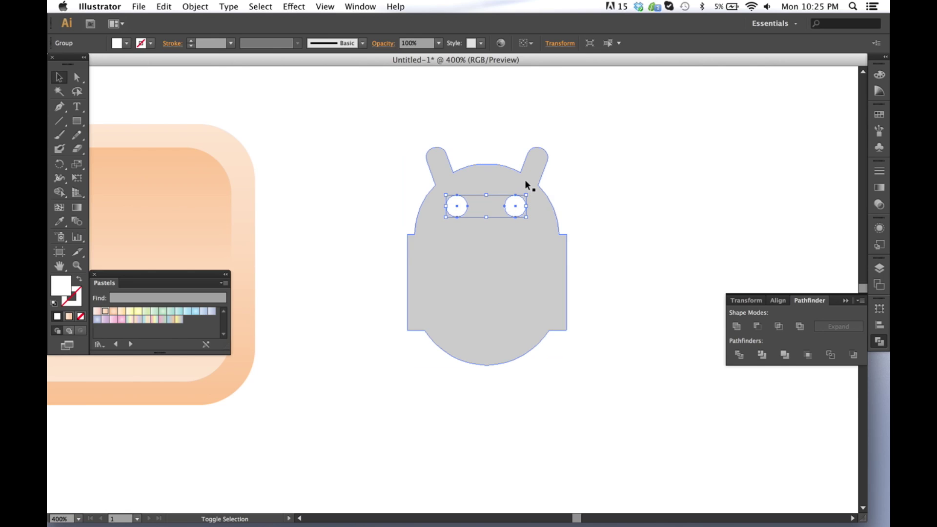
{"action": "left_click", "coordinate": [758, 326]}
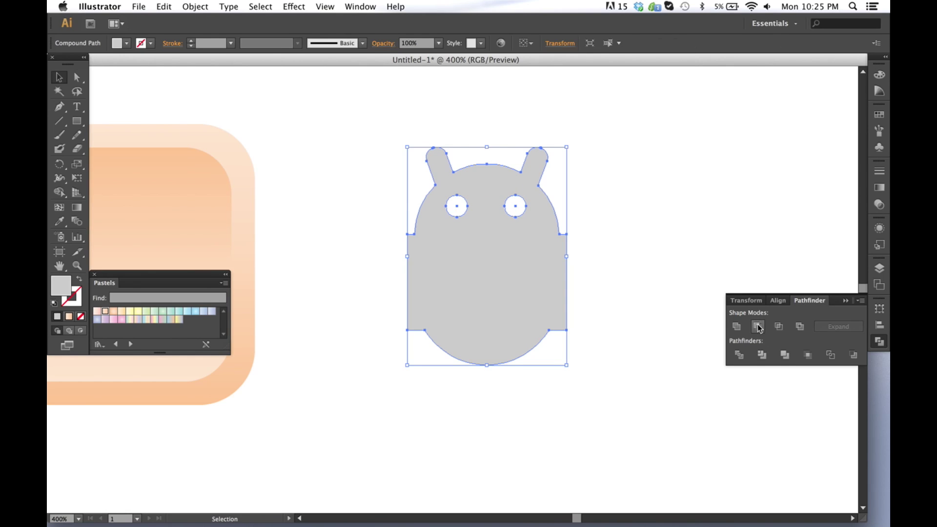
{"action": "left_click", "coordinate": [618, 229]}
Step: Bring the grey robot compound path to the front of the stacking order
{"action": "left_click", "coordinate": [537, 241]}
{"action": "right_click", "coordinate": [449, 232]}
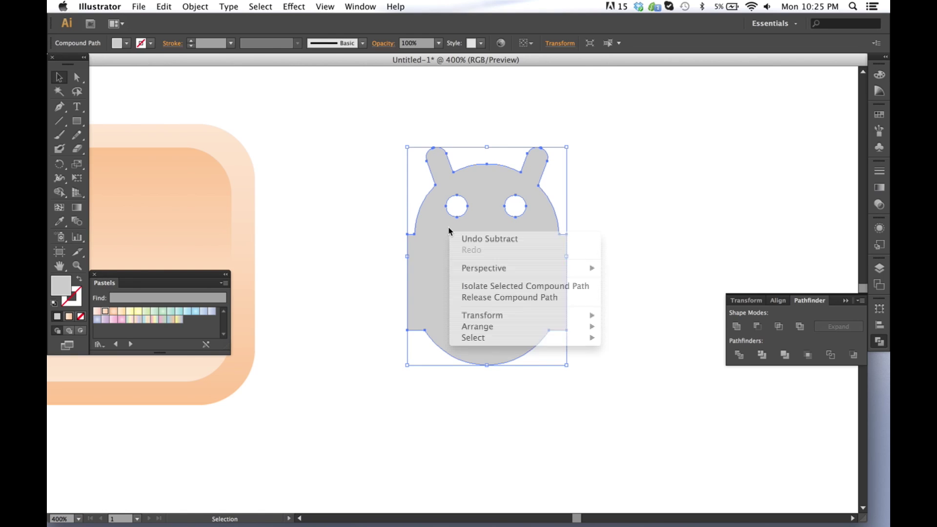
{"action": "left_click", "coordinate": [440, 255]}
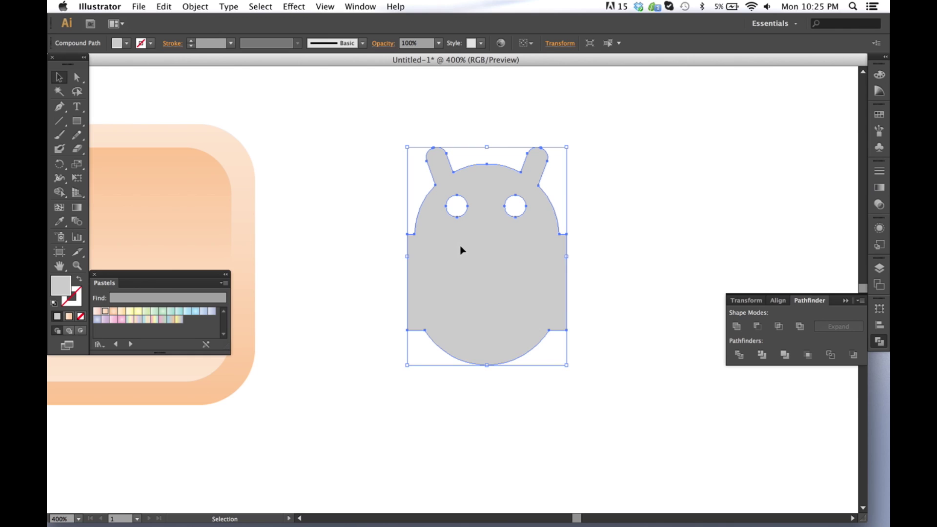
{"action": "right_click", "coordinate": [461, 250]}
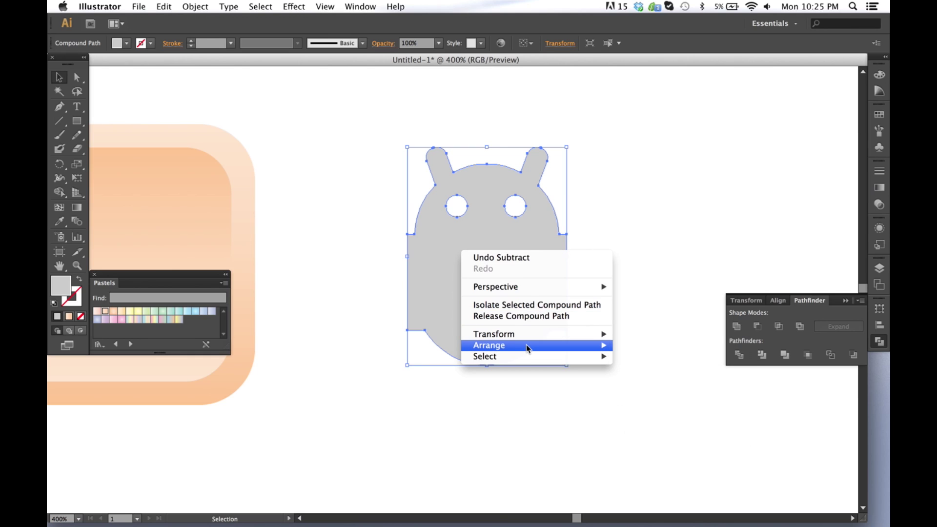
{"action": "mouse_move", "coordinate": [555, 345]}
{"action": "left_click", "coordinate": [640, 350]}
Step: Move the grey robot horizontally onto the middle of the orange rounded squares
{"action": "left_click_drag", "start_coordinate": [341, 222], "coordinate": [522, 215]}
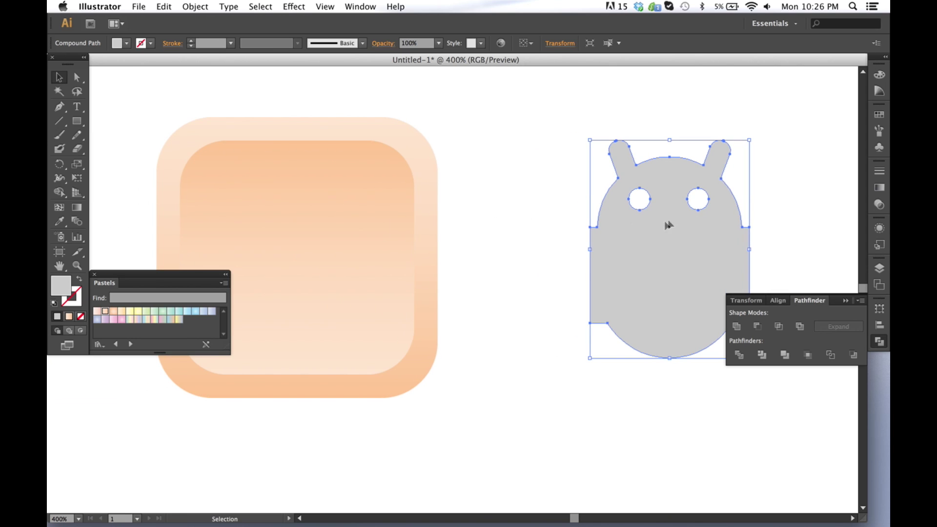
{"action": "left_click_drag", "start_coordinate": [681, 219], "coordinate": [314, 230]}
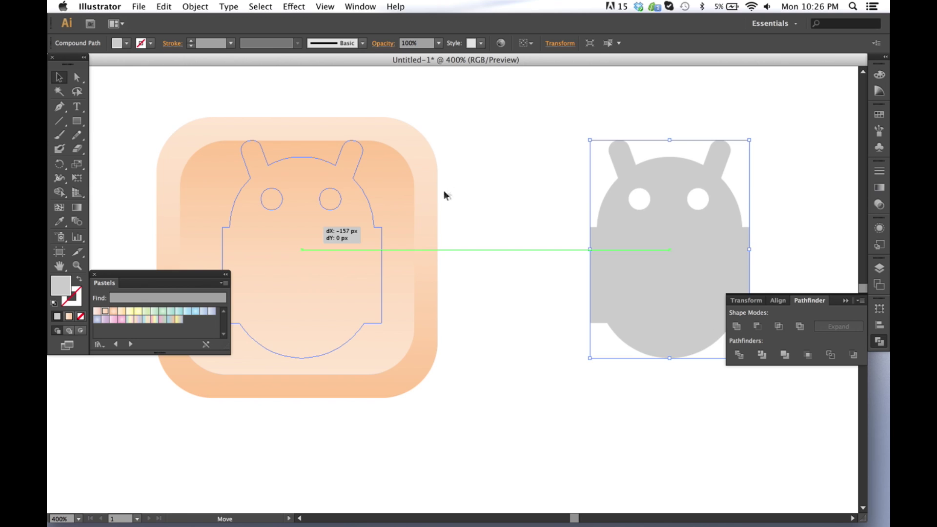
{"action": "left_click_drag", "start_coordinate": [472, 184], "coordinate": [569, 191]}
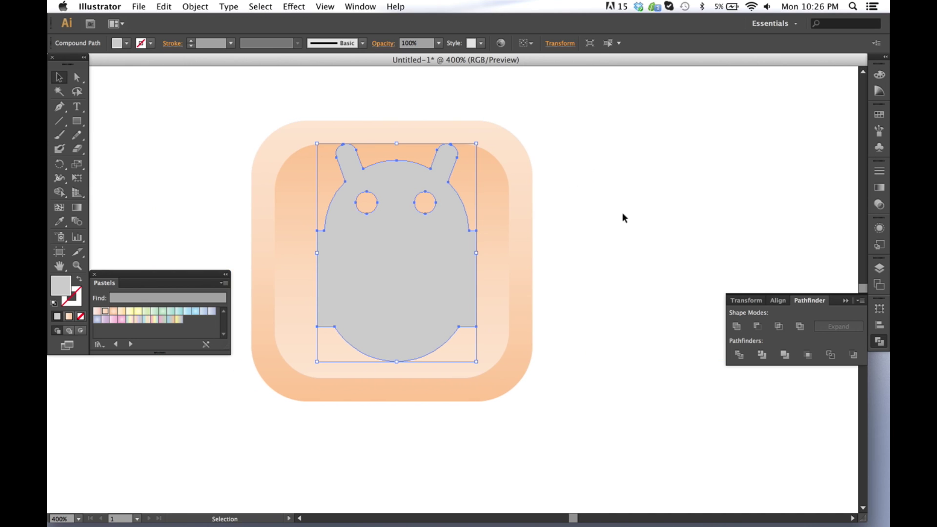
Step: Centre the robot and both rounded squares on each other vertically and horizontally, and deselect them
{"action": "left_click_drag", "start_coordinate": [637, 243], "coordinate": [231, 158]}
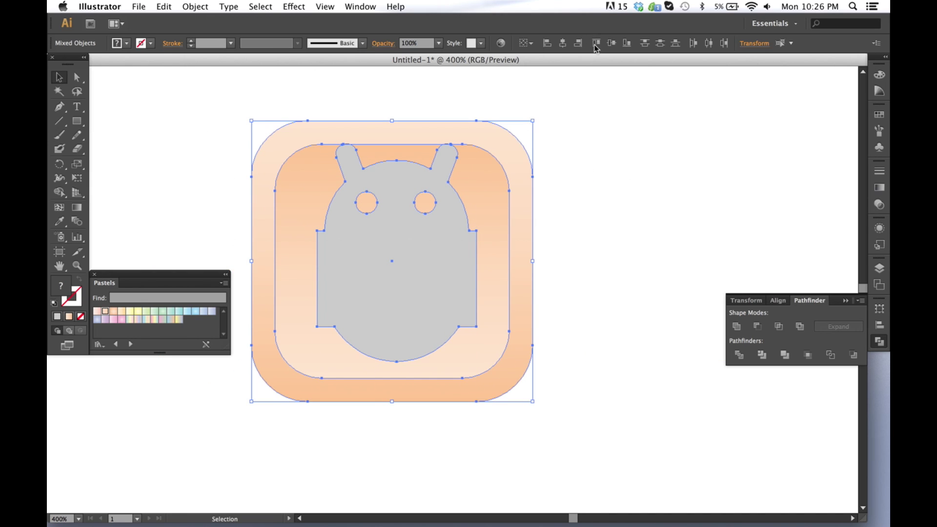
{"action": "left_click", "coordinate": [613, 44]}
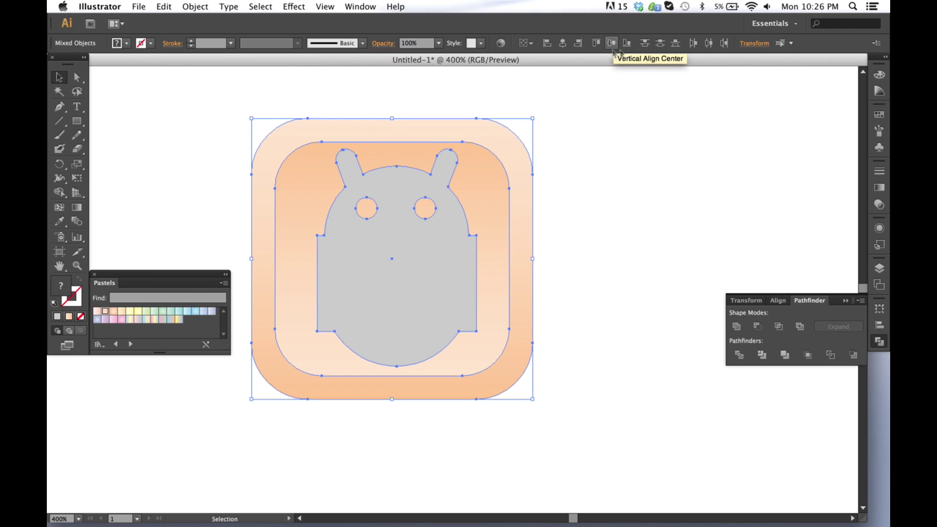
{"action": "left_click", "coordinate": [561, 46]}
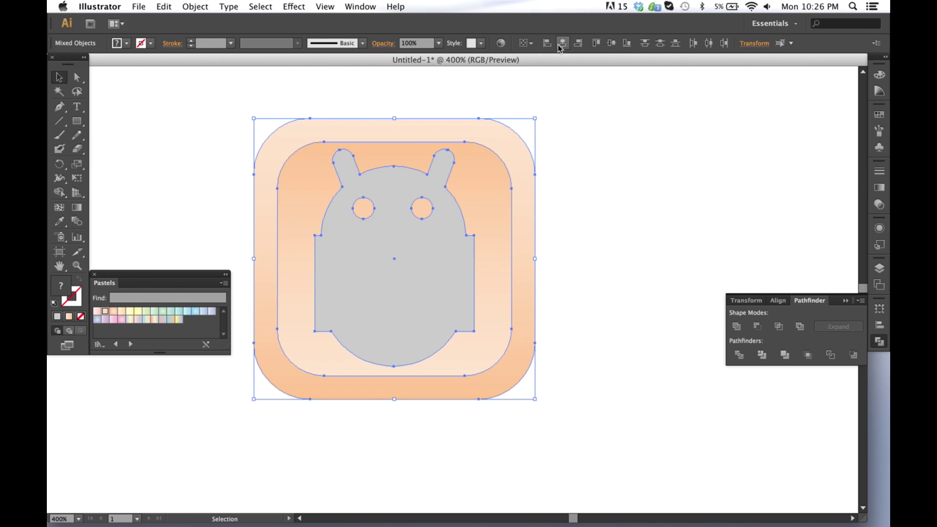
{"action": "left_click", "coordinate": [587, 216]}
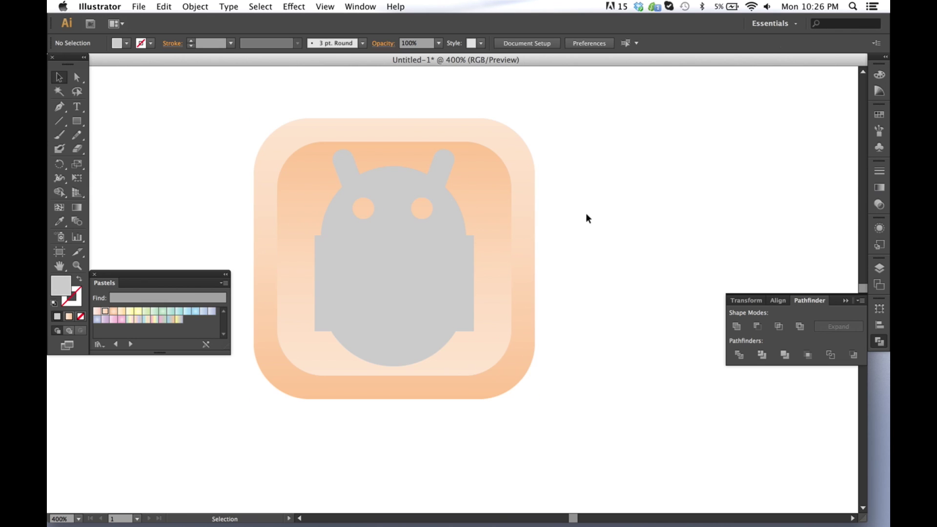
Step: Change the robot's fill to white
{"action": "left_click", "coordinate": [393, 250]}
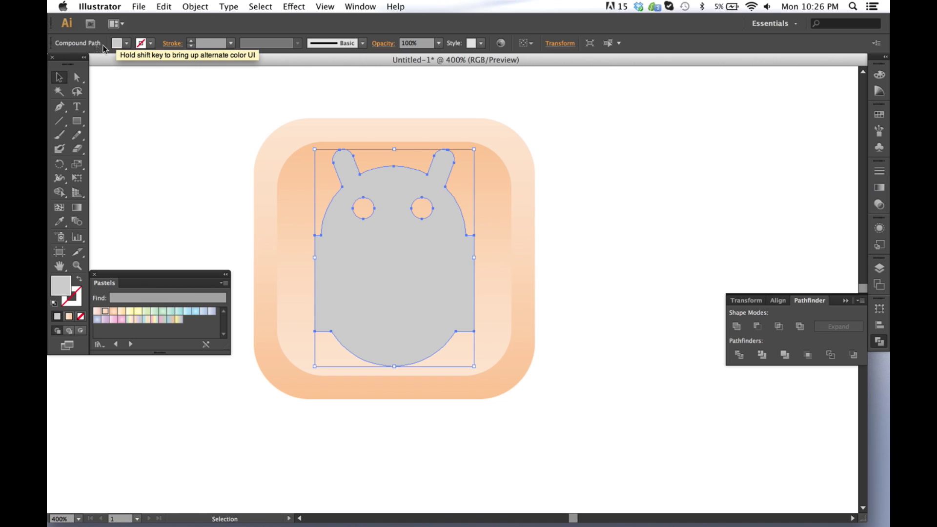
{"action": "left_click", "coordinate": [127, 44]}
{"action": "left_click", "coordinate": [126, 43]}
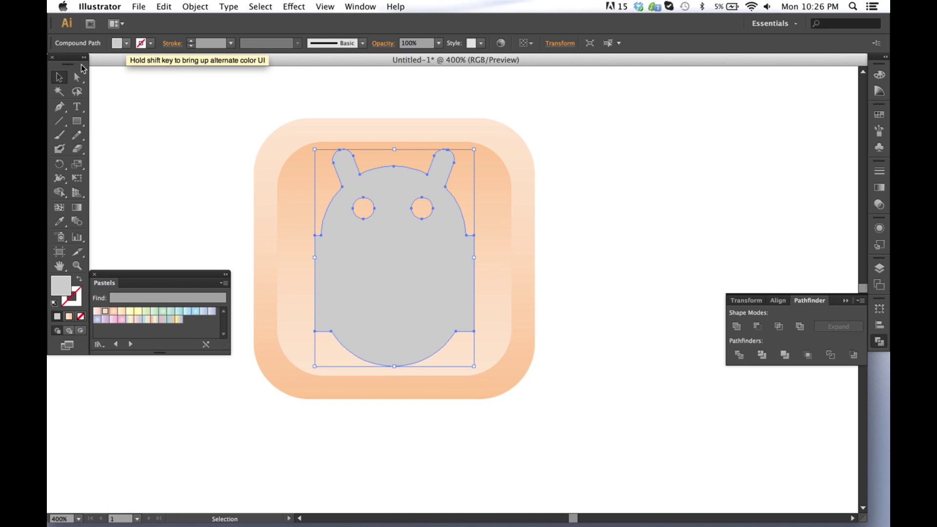
{"action": "left_click", "coordinate": [127, 43]}
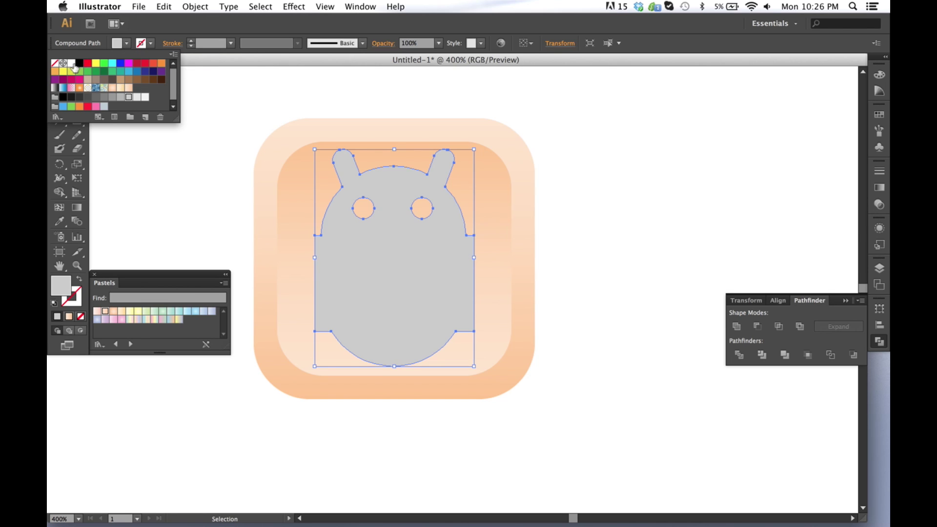
{"action": "left_click", "coordinate": [72, 64]}
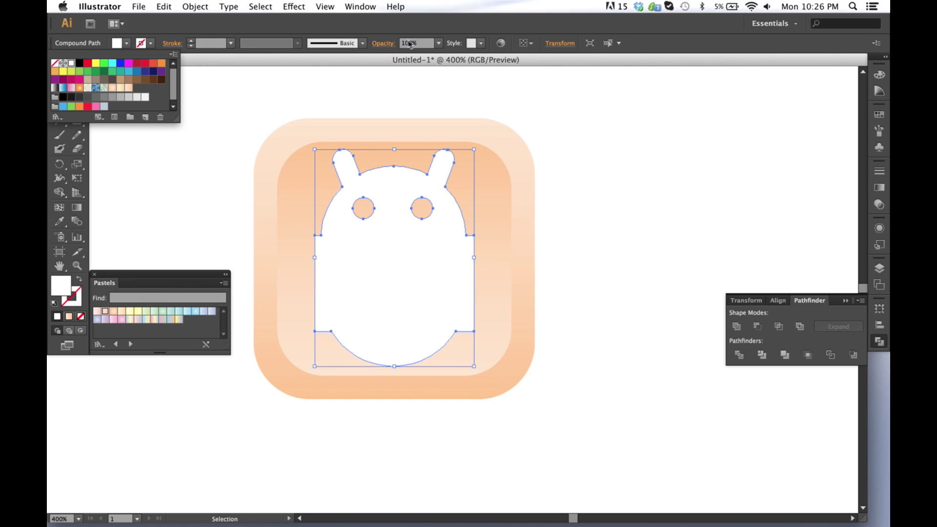
Step: Reduce the white robot's opacity, trying 40% first and settling on 60%, and deselect it
{"action": "left_click", "coordinate": [439, 44]}
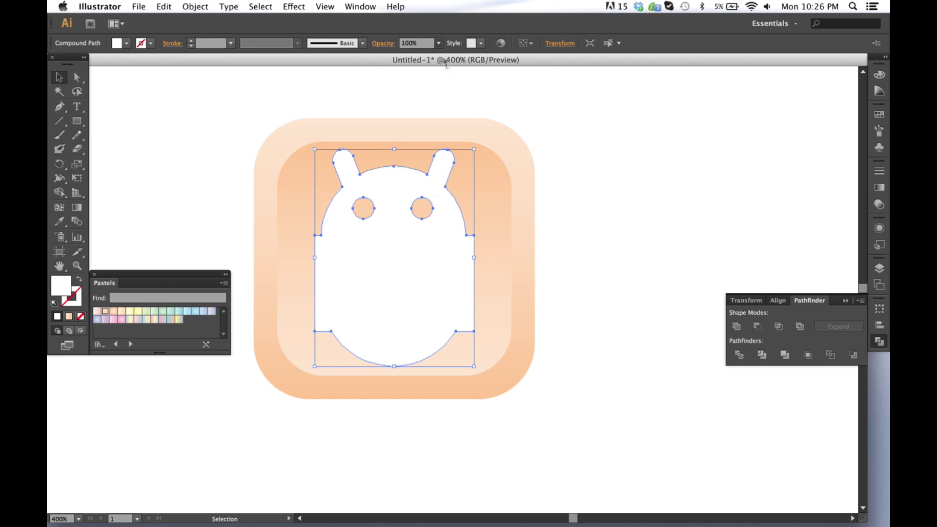
{"action": "left_click", "coordinate": [438, 45]}
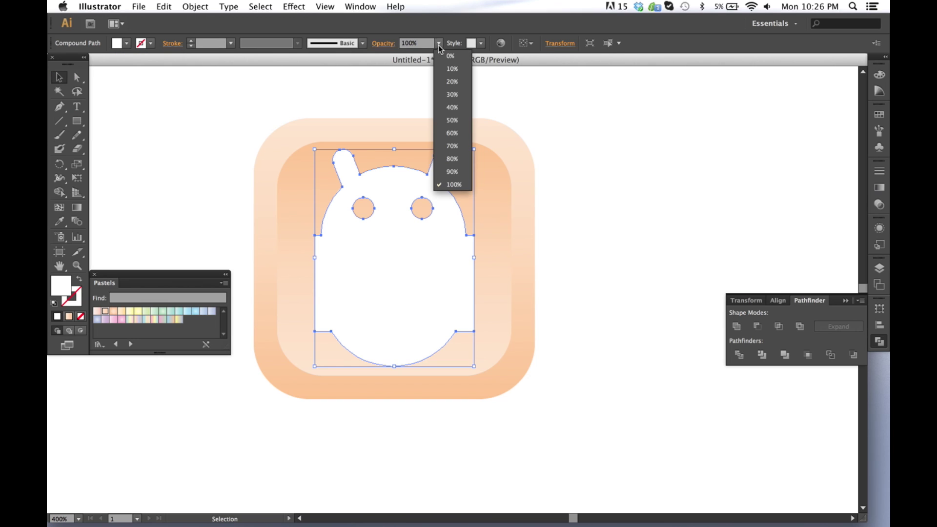
{"action": "left_click", "coordinate": [454, 105]}
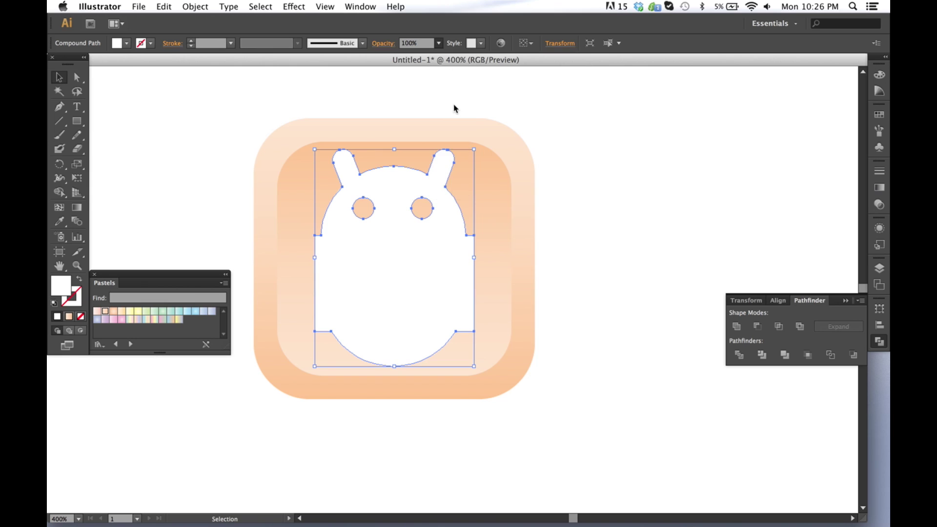
{"action": "left_click", "coordinate": [439, 44]}
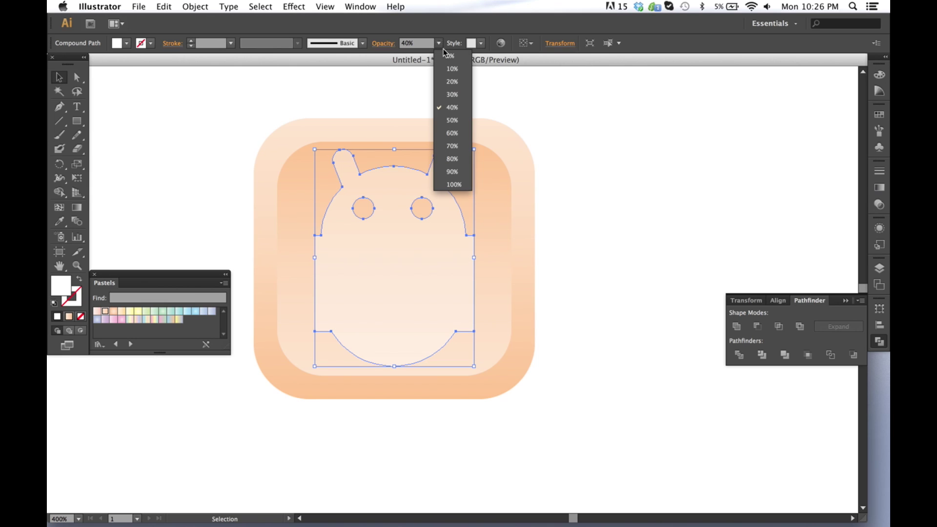
{"action": "left_click", "coordinate": [458, 136]}
{"action": "left_click", "coordinate": [598, 184]}
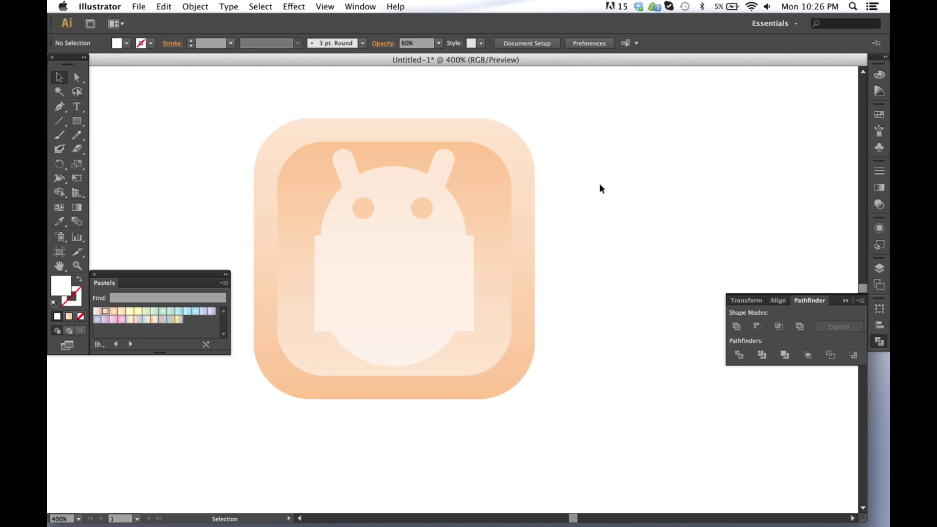
Step: Nudge the robot slightly downwards inside the inner rounded square and deselect it
{"action": "left_click", "coordinate": [397, 198]}
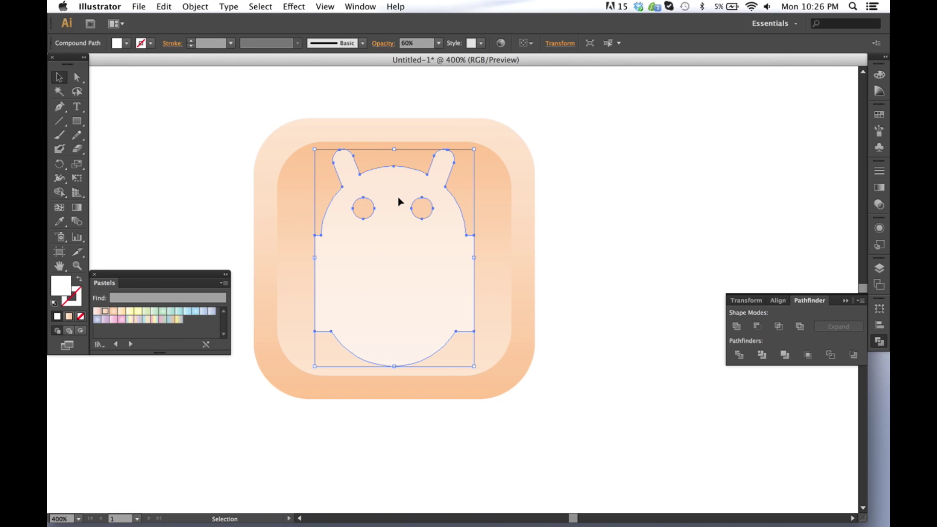
{"action": "key", "text": "Down"}
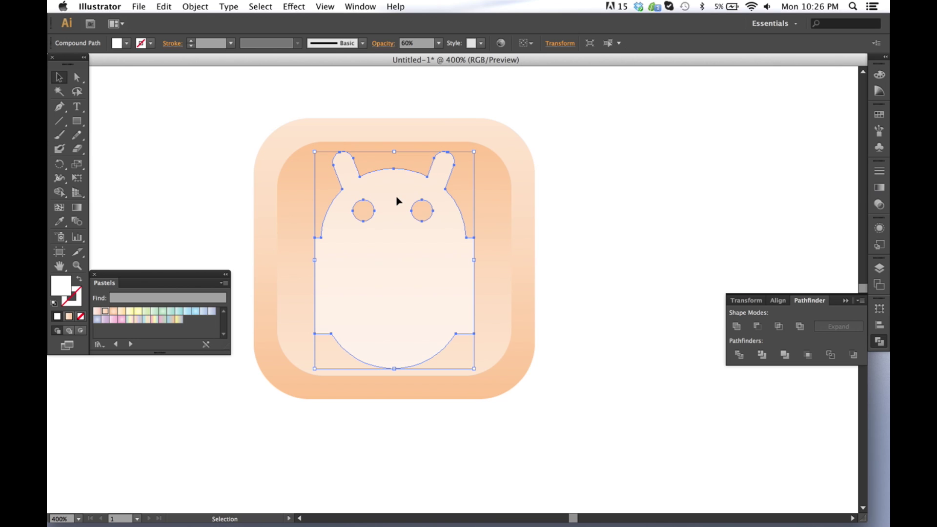
{"action": "left_click", "coordinate": [584, 182]}
Step: Move the complete icon, robot and both rounded squares, into the artboard's top-left corner and deselect it
{"action": "key", "text": "super+minus"}
{"action": "key", "text": "super+minus"}
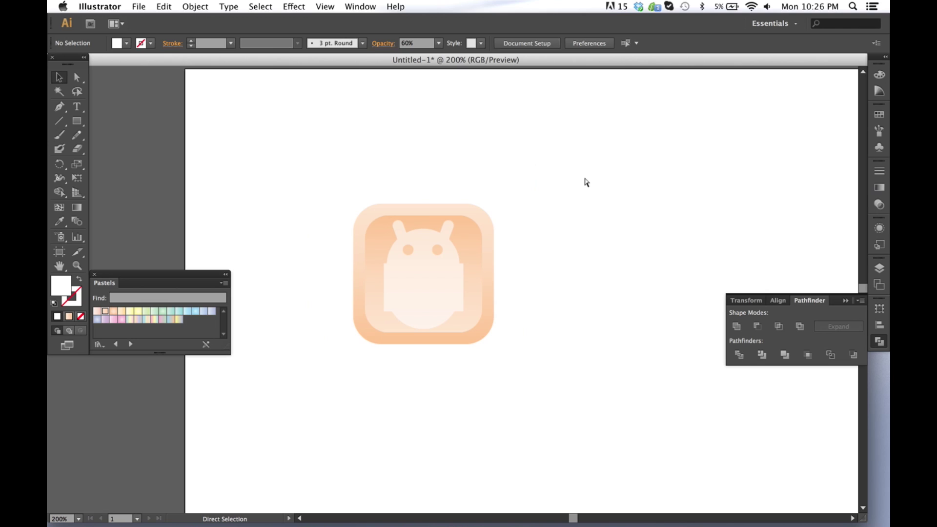
{"action": "key", "text": "v"}
{"action": "left_click_drag", "start_coordinate": [569, 243], "coordinate": [599, 253]}
{"action": "left_click_drag", "start_coordinate": [570, 356], "coordinate": [359, 210]}
{"action": "left_click_drag", "start_coordinate": [506, 260], "coordinate": [341, 133]}
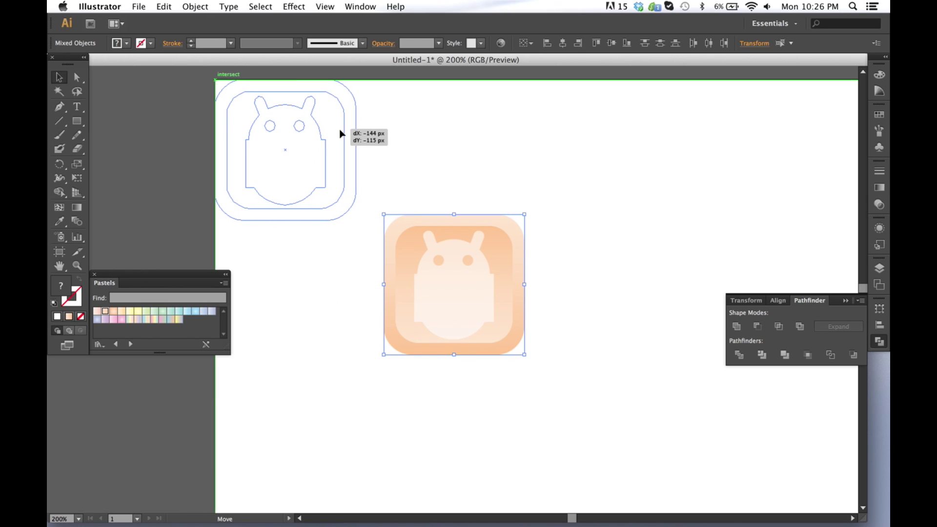
{"action": "left_click_drag", "start_coordinate": [423, 164], "coordinate": [425, 165]}
{"action": "left_click", "coordinate": [424, 165]}
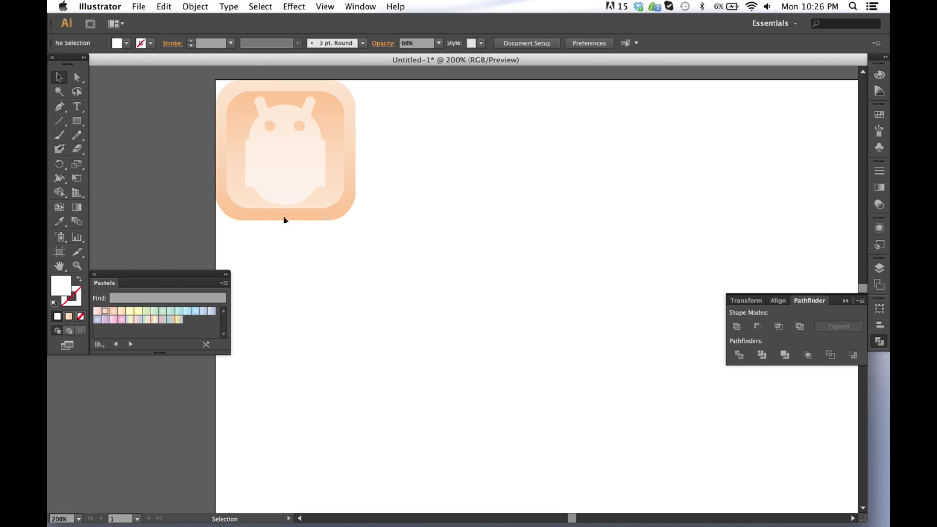
Step: Resize the artboard from its lower-right corner to 120 x 120 px so it fits tightly around the icon
{"action": "left_click", "coordinate": [59, 252]}
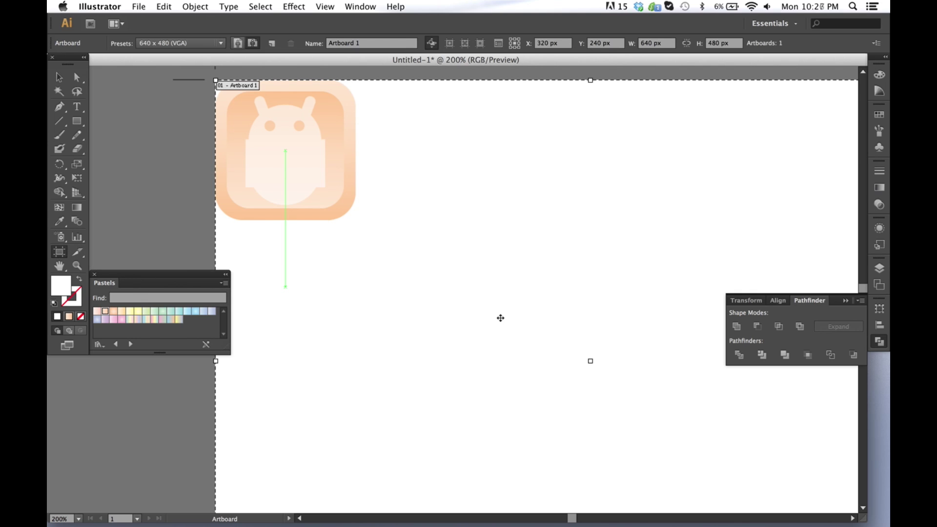
{"action": "key", "text": "super+minus"}
{"action": "key", "text": "super+minus"}
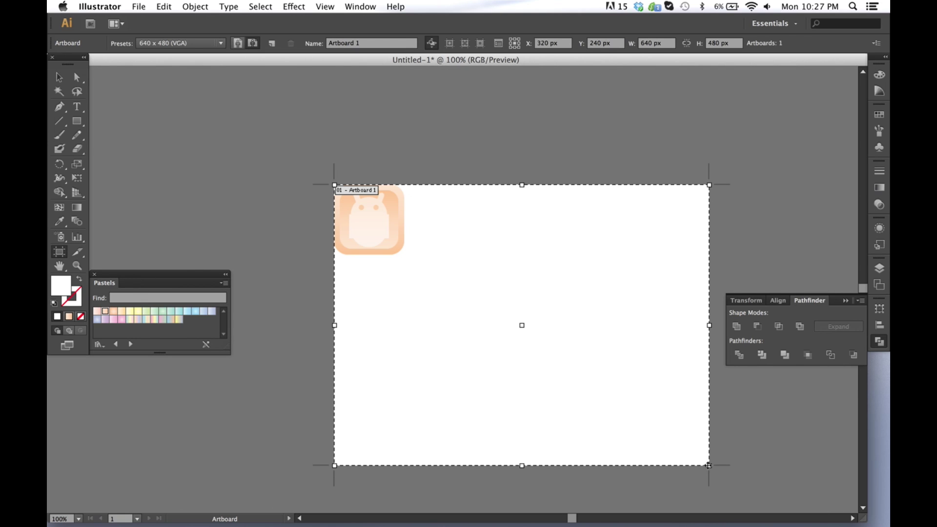
{"action": "left_click_drag", "start_coordinate": [709, 466], "coordinate": [406, 256]}
{"action": "left_click", "coordinate": [59, 77]}
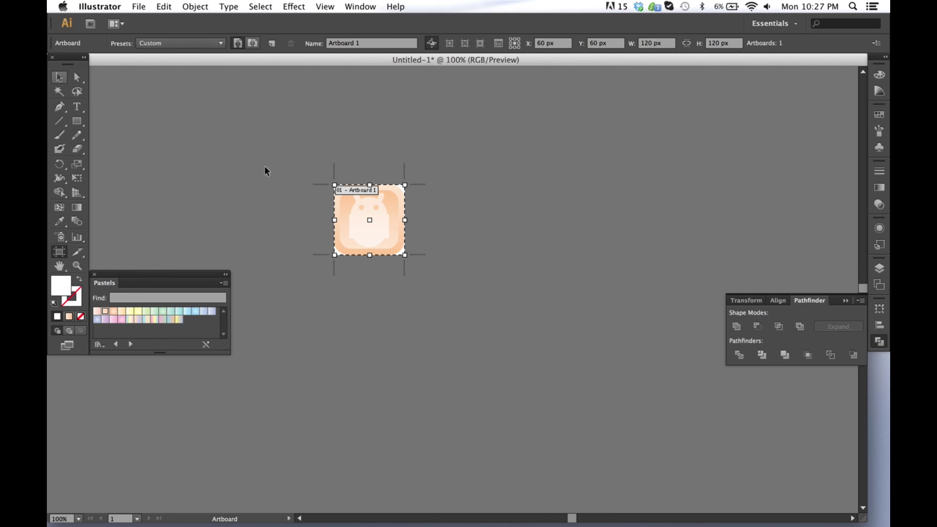
{"action": "key", "text": "super+equal"}
{"action": "key", "text": "super+equal"}
{"action": "left_click_drag", "start_coordinate": [347, 205], "coordinate": [502, 294]}
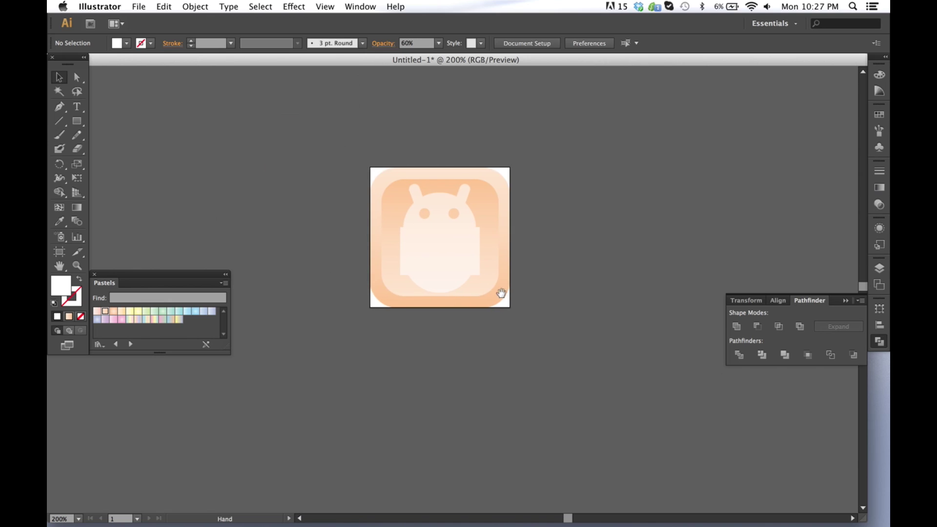
Step: Open Save for Web for the icon, compare JPEG and PNG-8 with a 200% preview, and settle on the PNG-24 format
{"action": "left_click", "coordinate": [140, 7]}
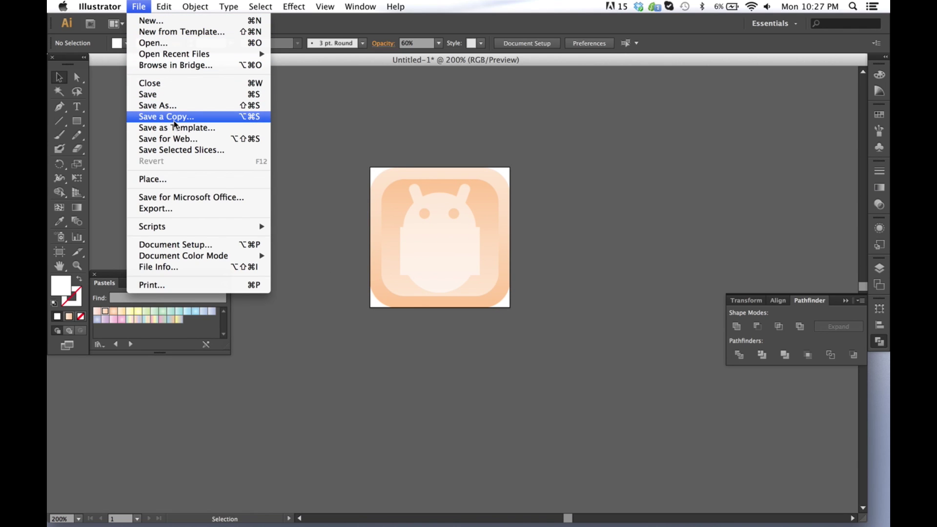
{"action": "left_click", "coordinate": [174, 140]}
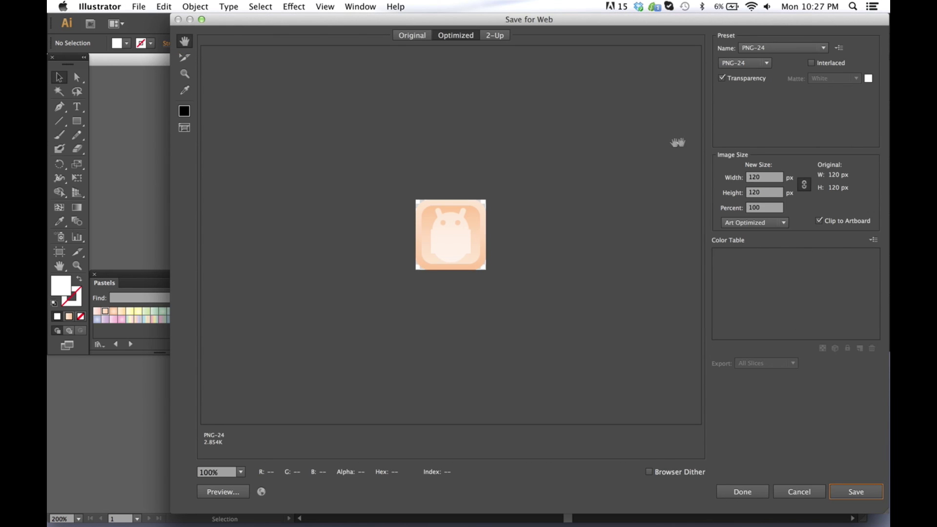
{"action": "left_click", "coordinate": [754, 64]}
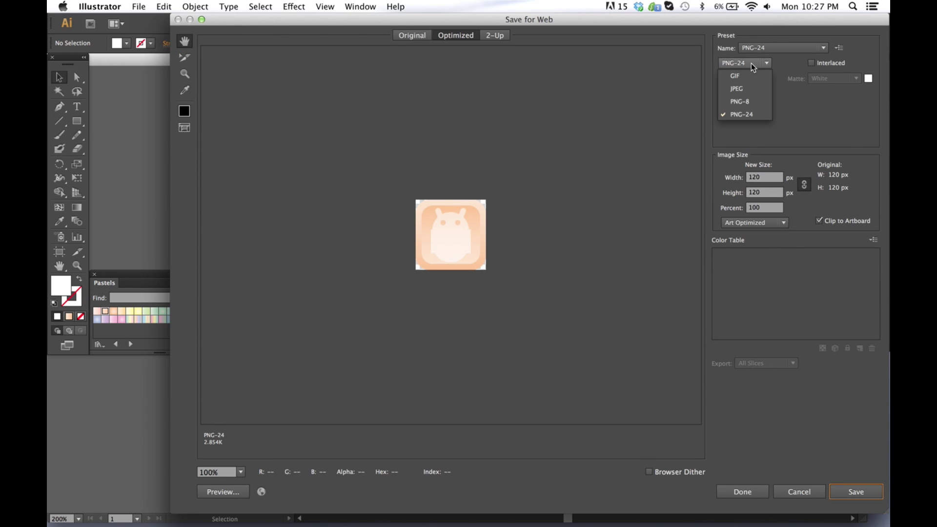
{"action": "left_click", "coordinate": [751, 90]}
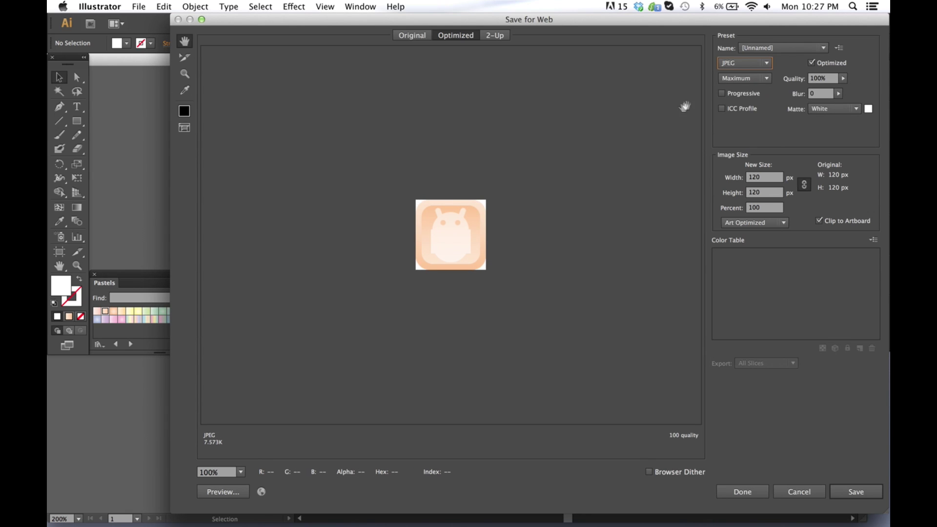
{"action": "left_click", "coordinate": [740, 65]}
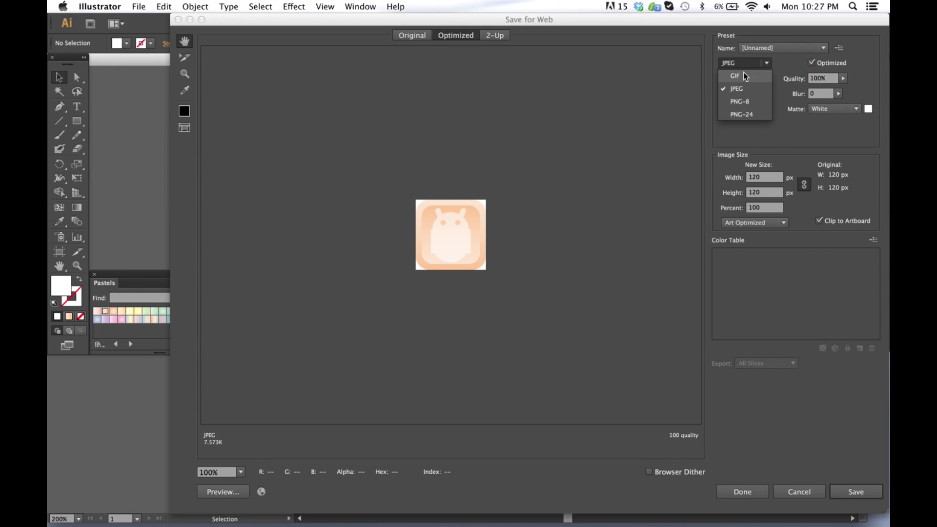
{"action": "left_click", "coordinate": [740, 101]}
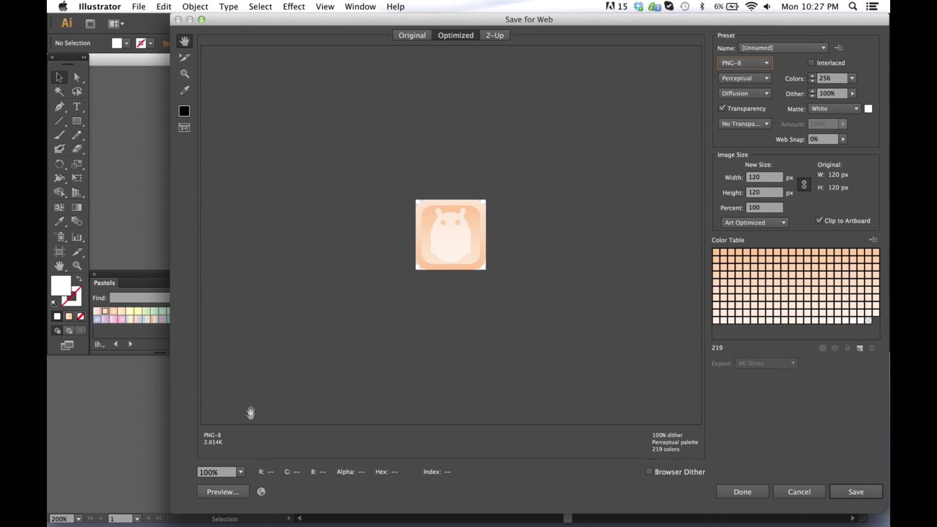
{"action": "left_click", "coordinate": [240, 472]}
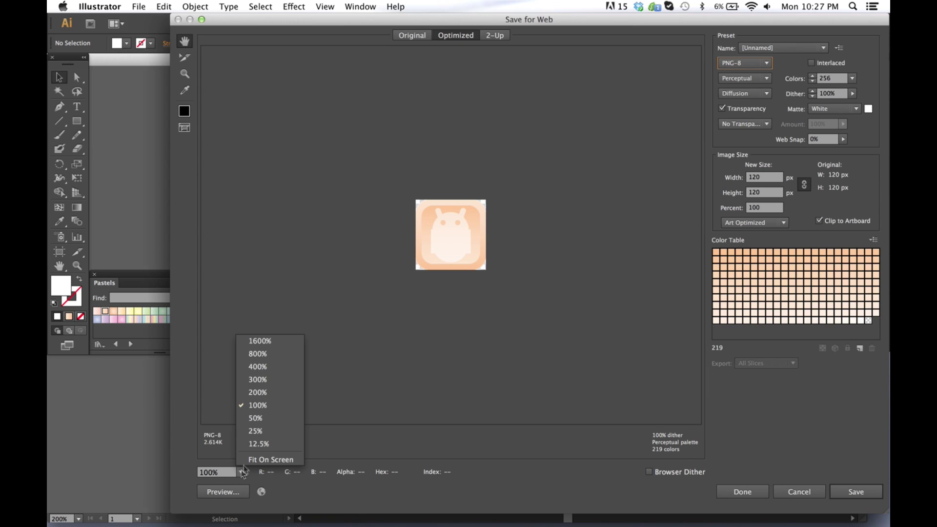
{"action": "left_click", "coordinate": [265, 396]}
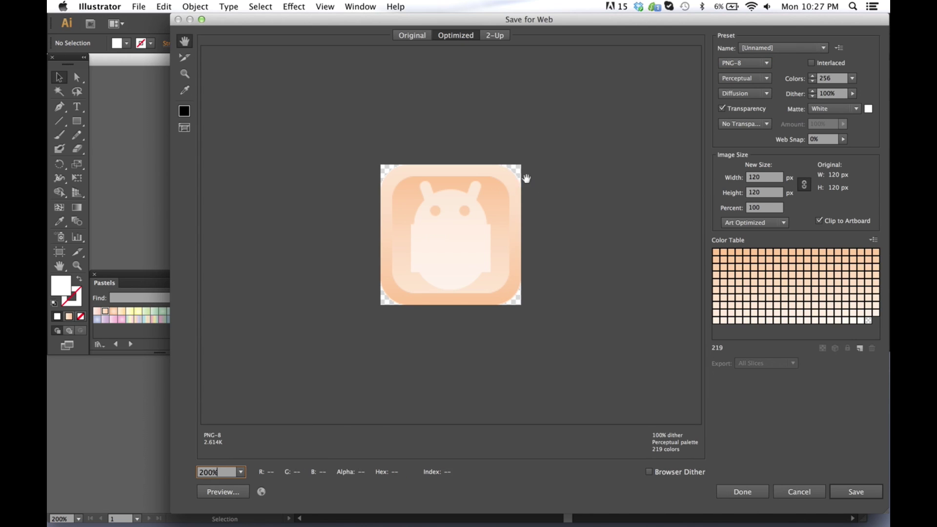
{"action": "left_click", "coordinate": [744, 63]}
{"action": "left_click", "coordinate": [742, 115]}
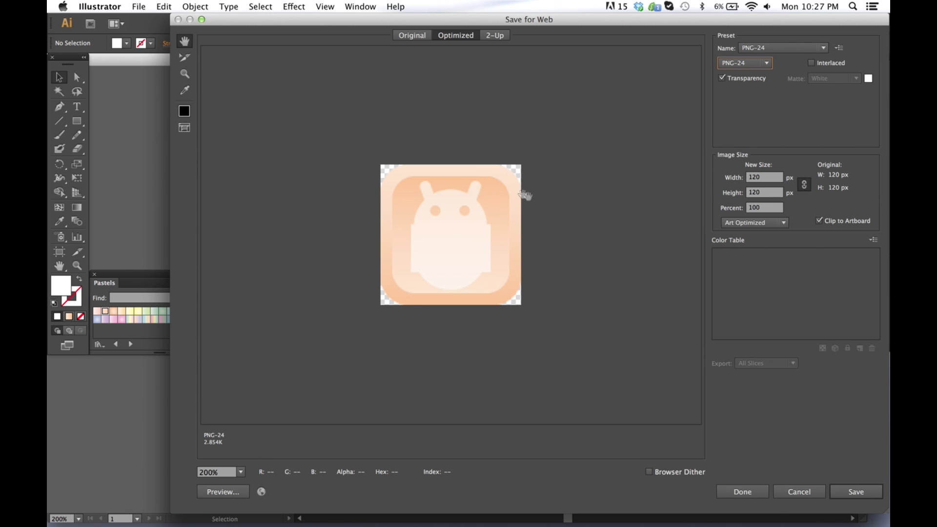
Step: Start saving the optimized image and create a Tutorials folder inside the Design folder as its destination
{"action": "left_click", "coordinate": [851, 492]}
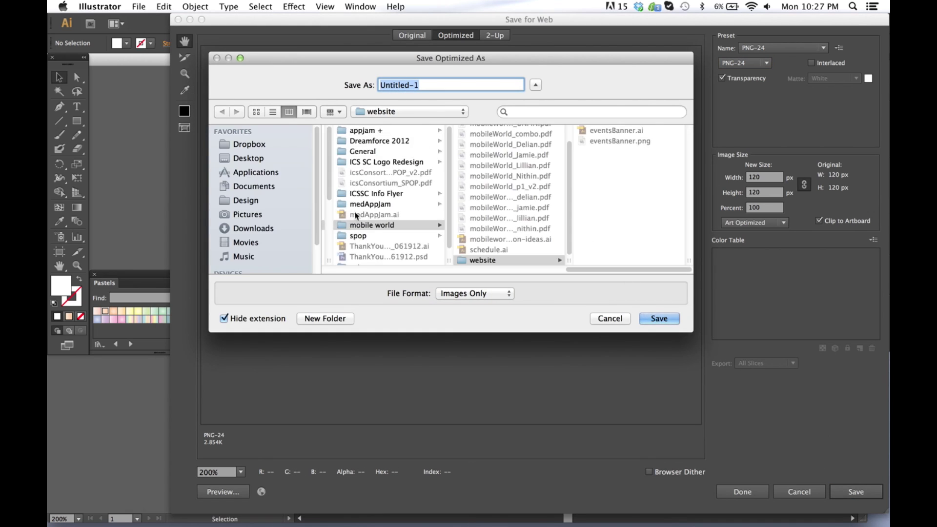
{"action": "left_click", "coordinate": [248, 202]}
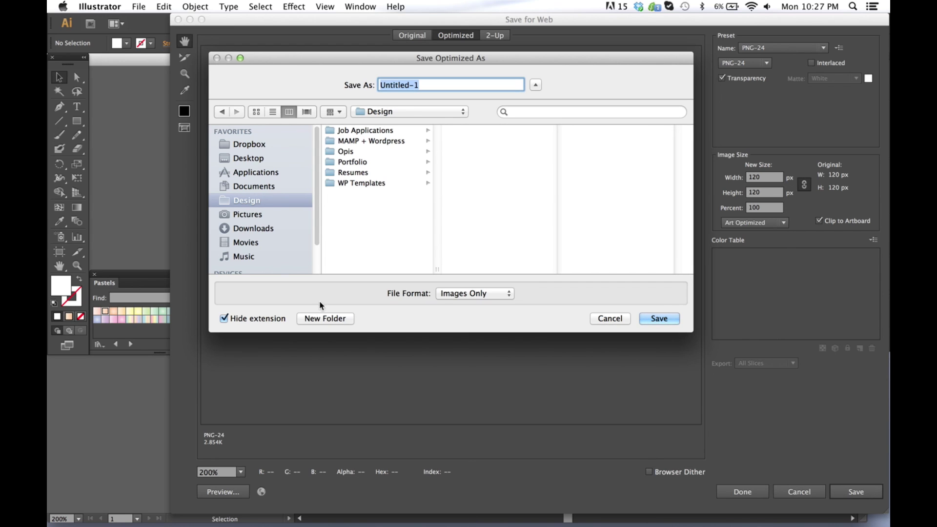
{"action": "left_click", "coordinate": [322, 320]}
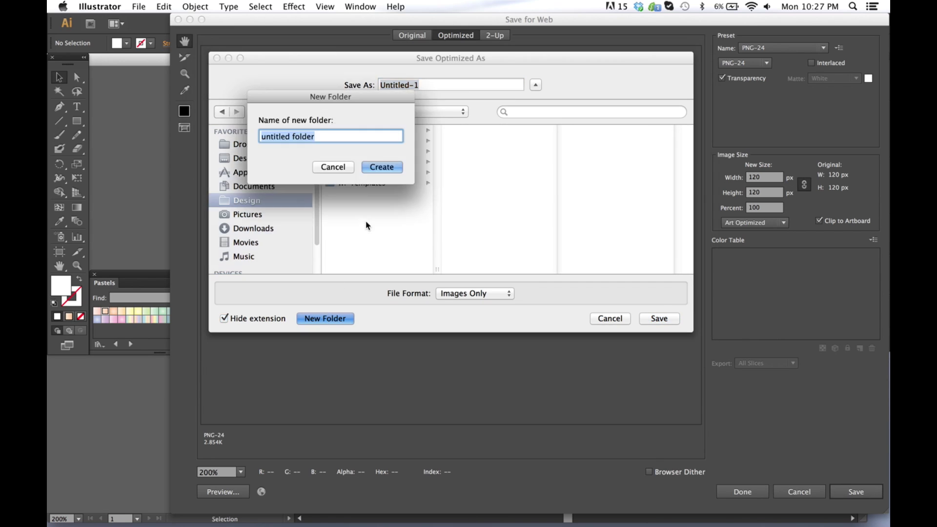
{"action": "type", "text": "Tutorials"}
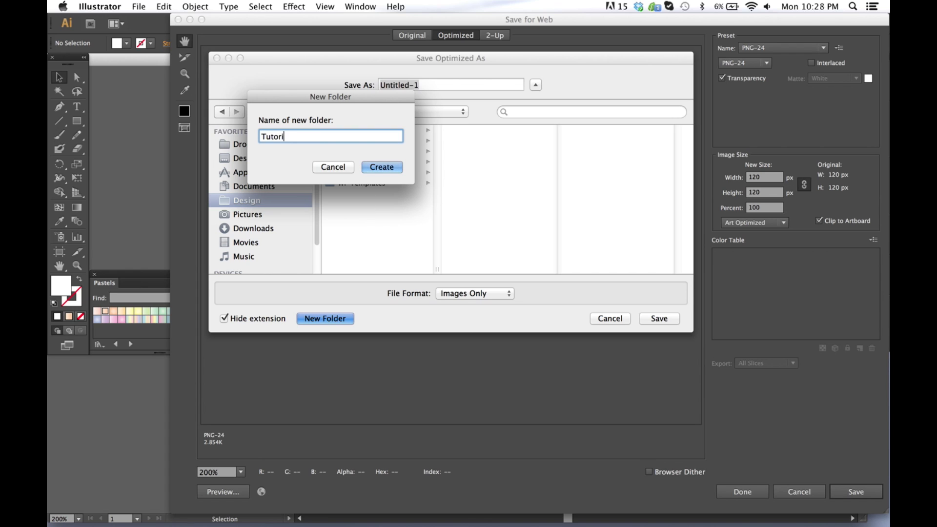
{"action": "left_click", "coordinate": [394, 170]}
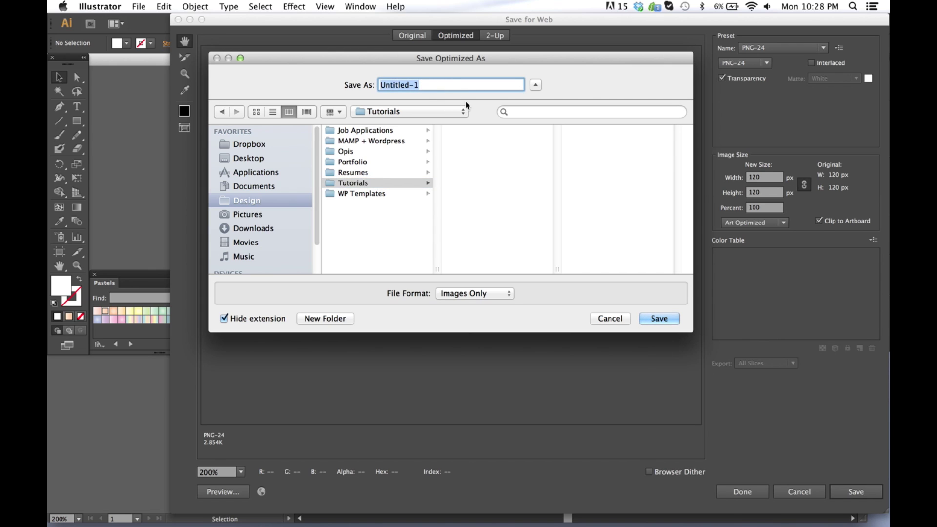
Step: Name the exported image robotButton and save it in the Tutorials folder
{"action": "type", "text": "robot"}
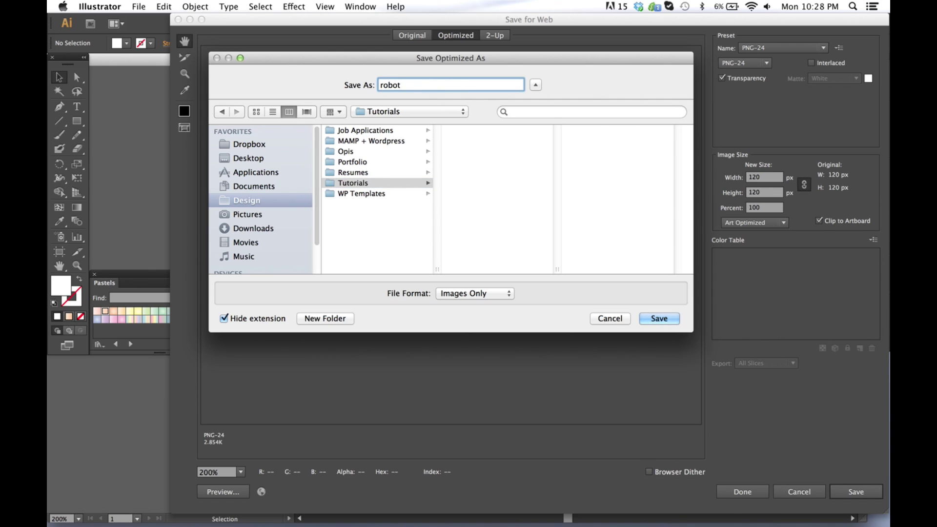
{"action": "type", "text": "Button"}
{"action": "left_click", "coordinate": [659, 322]}
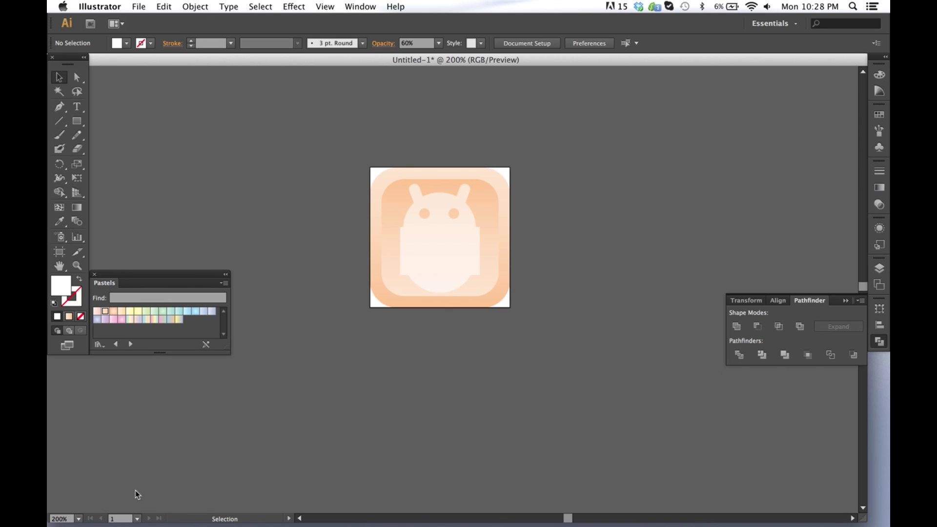
{"action": "key", "text": "super+Tab"}
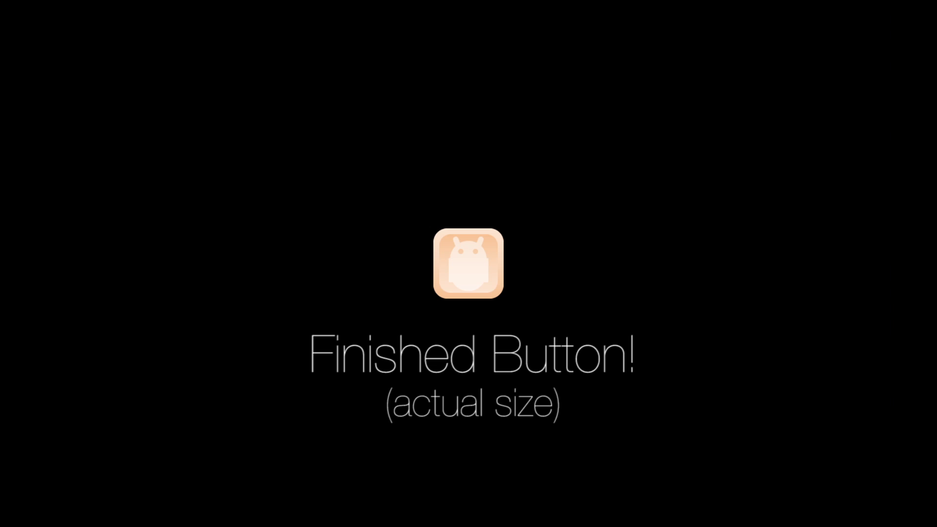